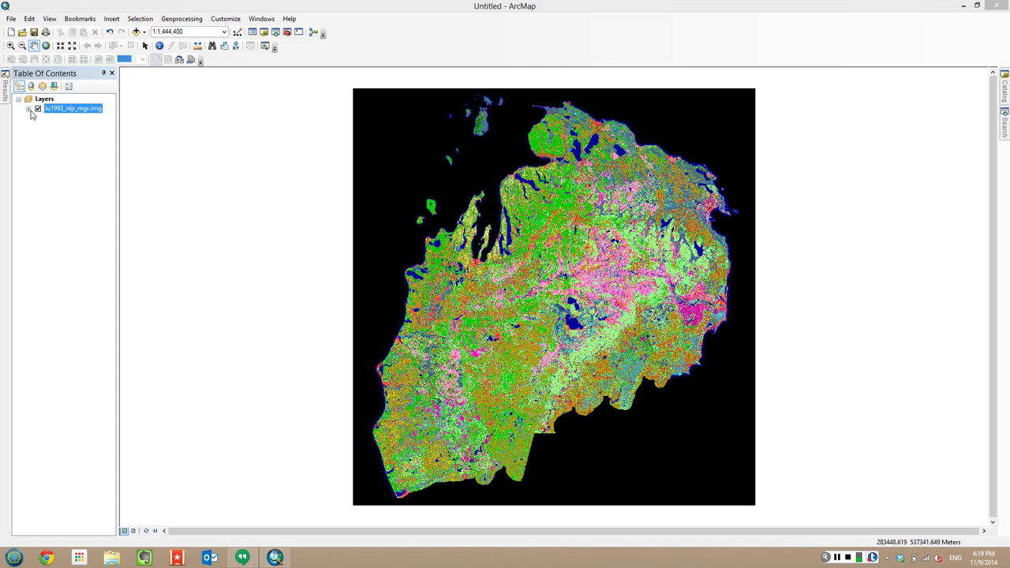
- Expand lu1993_nlp_mgr.img in the Table of Contents and scroll through its land-cover classes
left_click(28, 109)
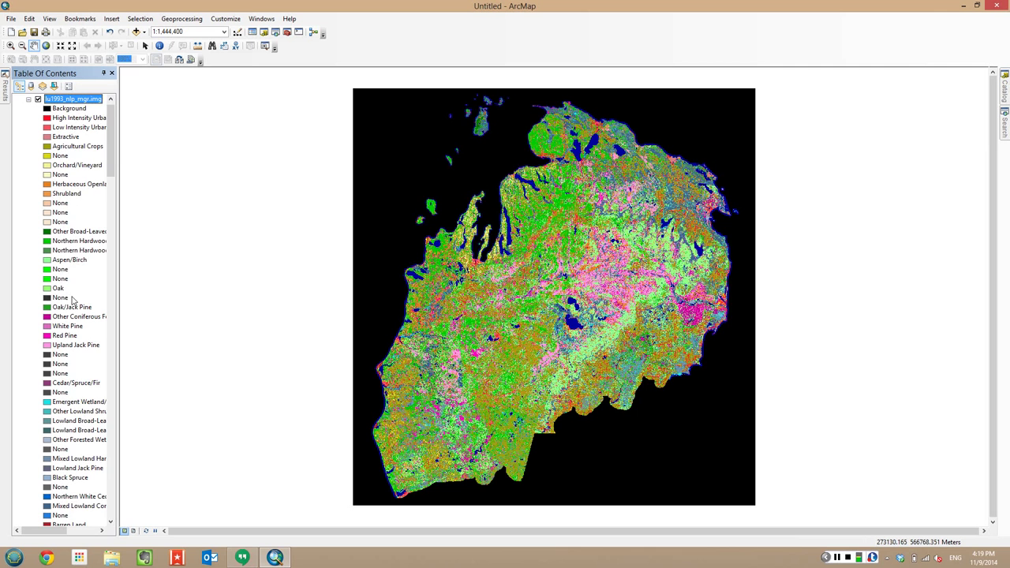
left_click_drag(112, 160, 112, 225)
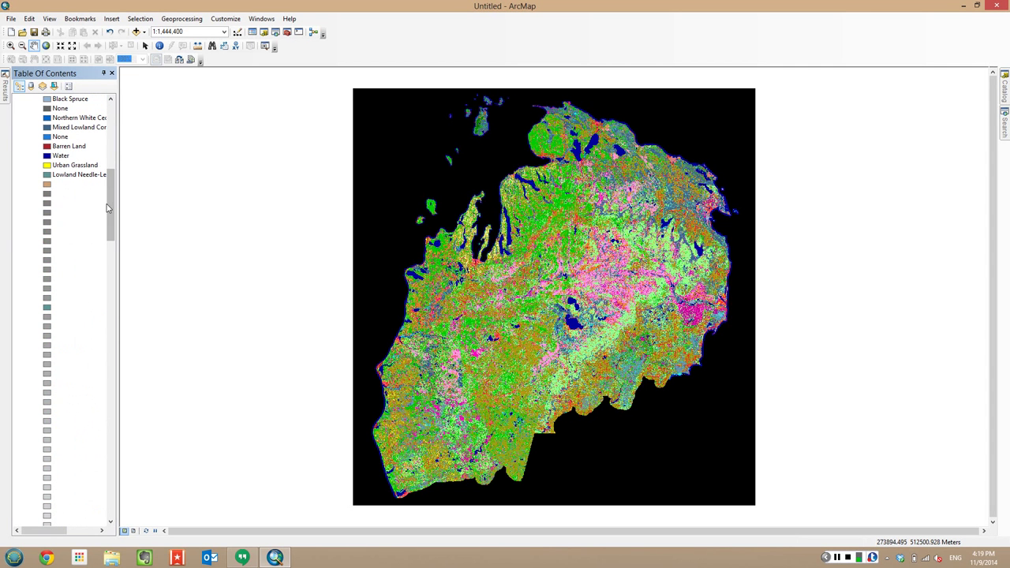
mouse_move(110, 208)
left_mouse_down()
mouse_move(110, 489)
mouse_move(124, 120)
left_mouse_up()
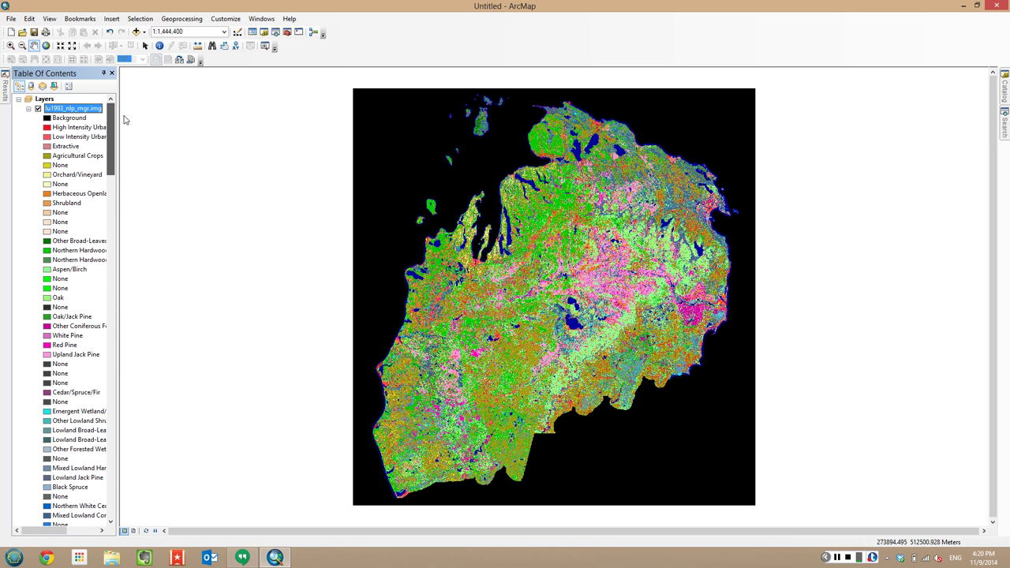
- Switch to Layout View and insert a default-settings legend for lu1993_nlp_mgr.img
left_click(134, 530)
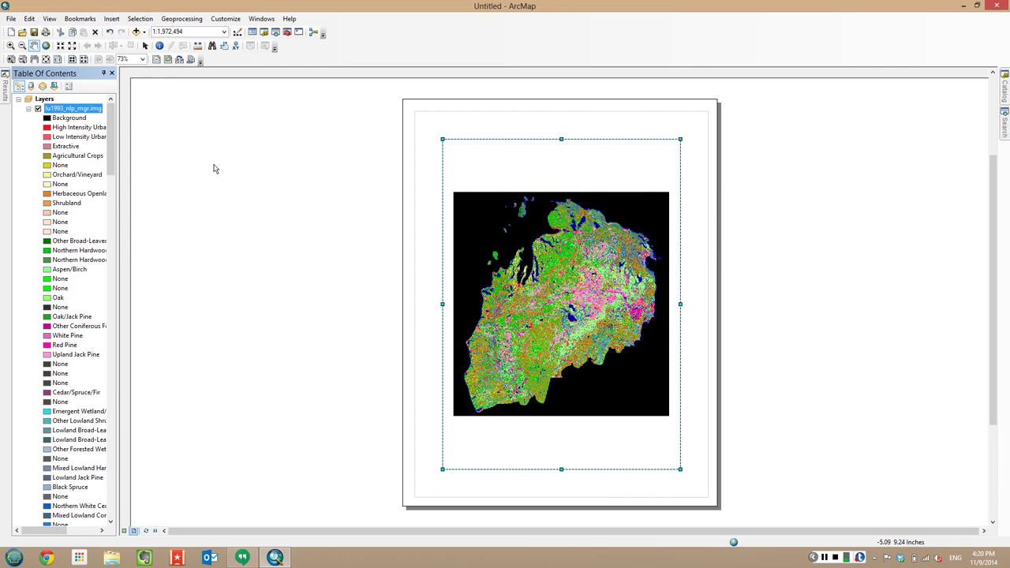
left_click(111, 18)
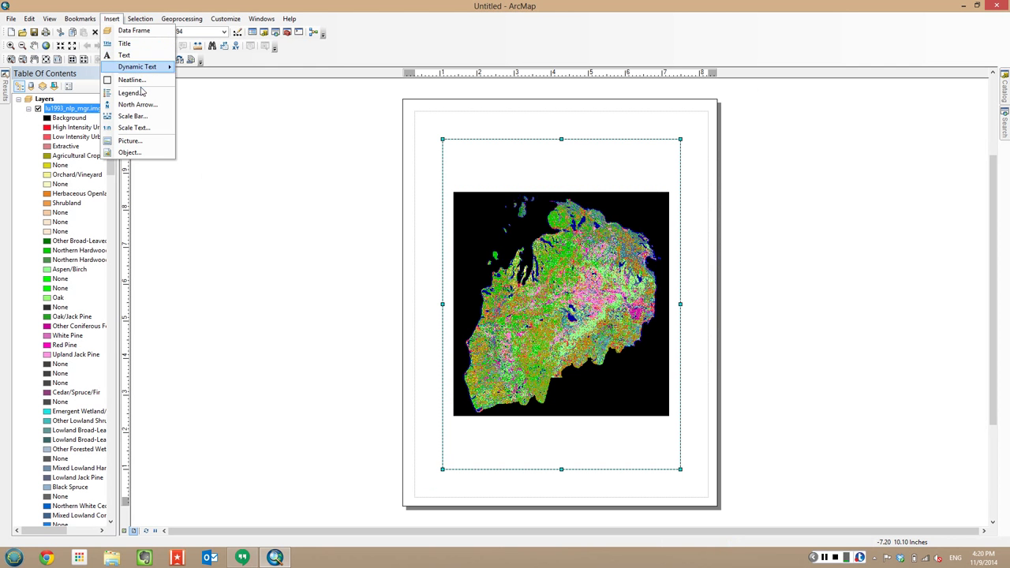
left_click(141, 92)
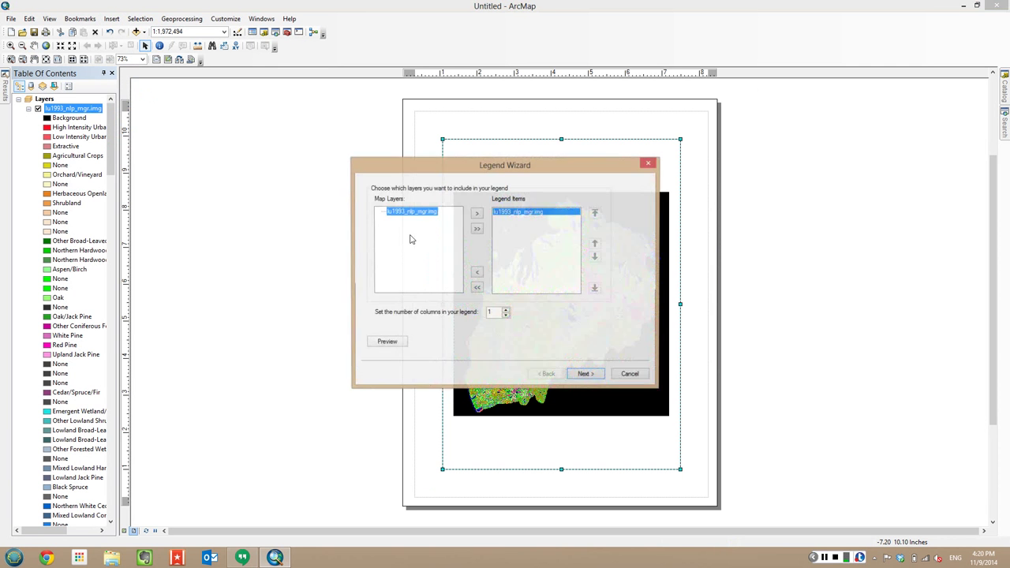
left_click(595, 376)
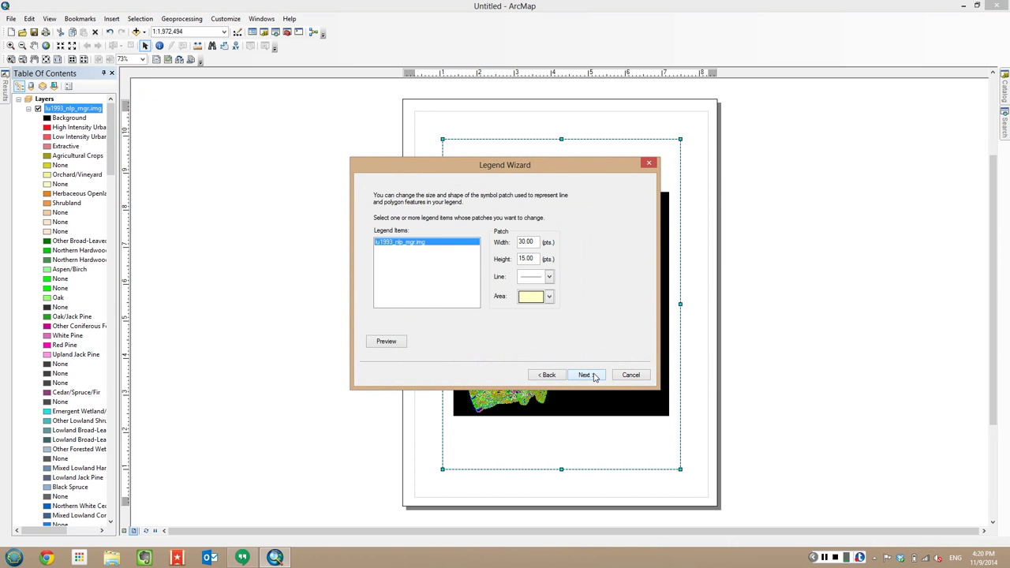
left_click(595, 376)
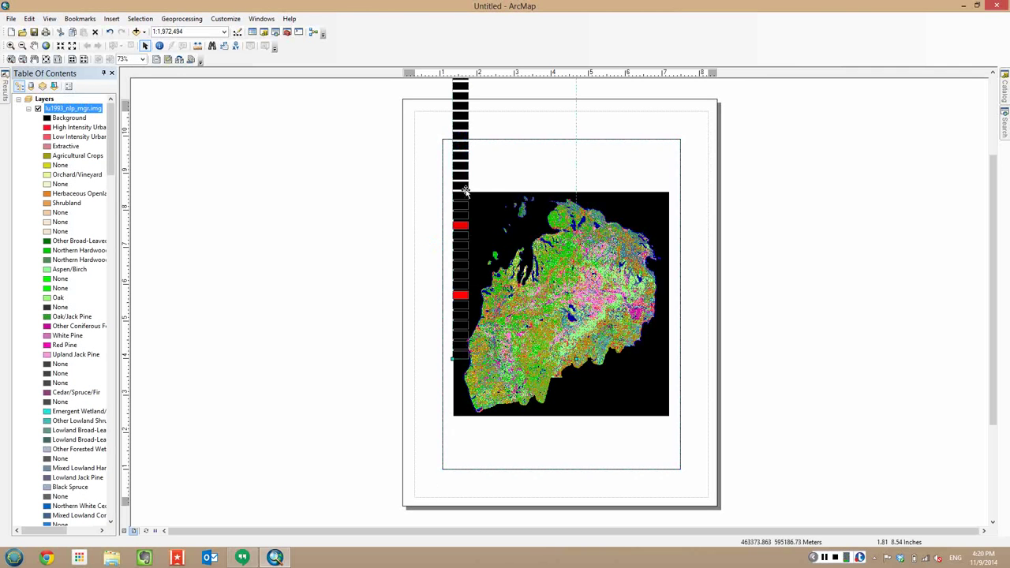
- Drag the tall legend into the empty space left of the page and fine-tune its position
left_click_drag(527, 131, 368, 234)
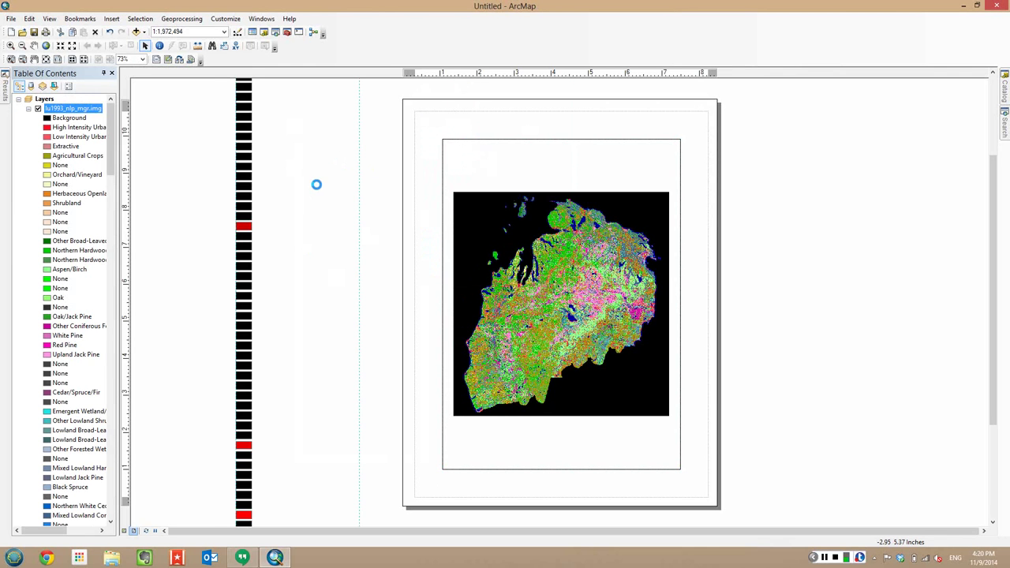
left_click_drag(314, 369, 336, 368)
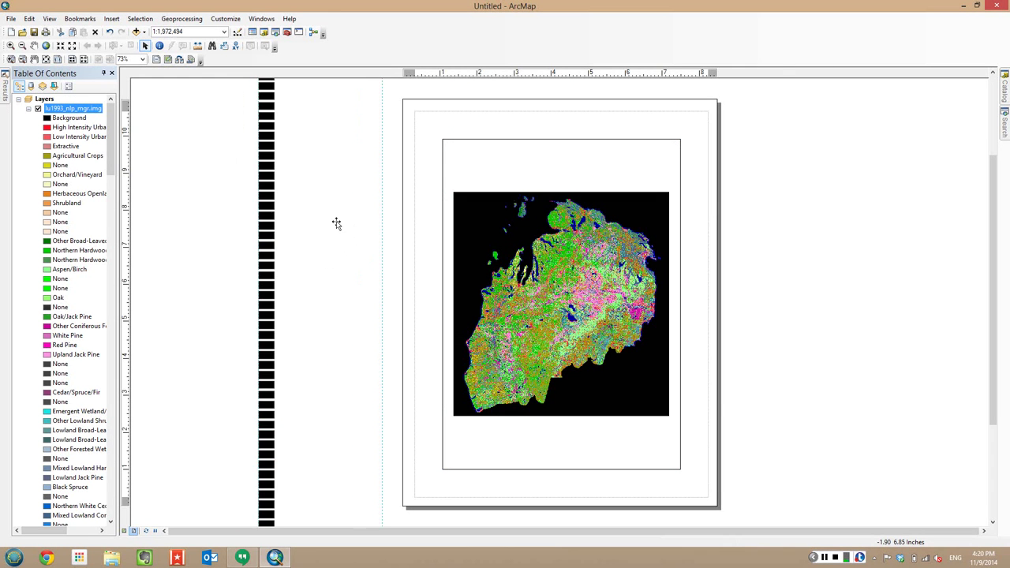
left_click_drag(344, 359, 348, 157)
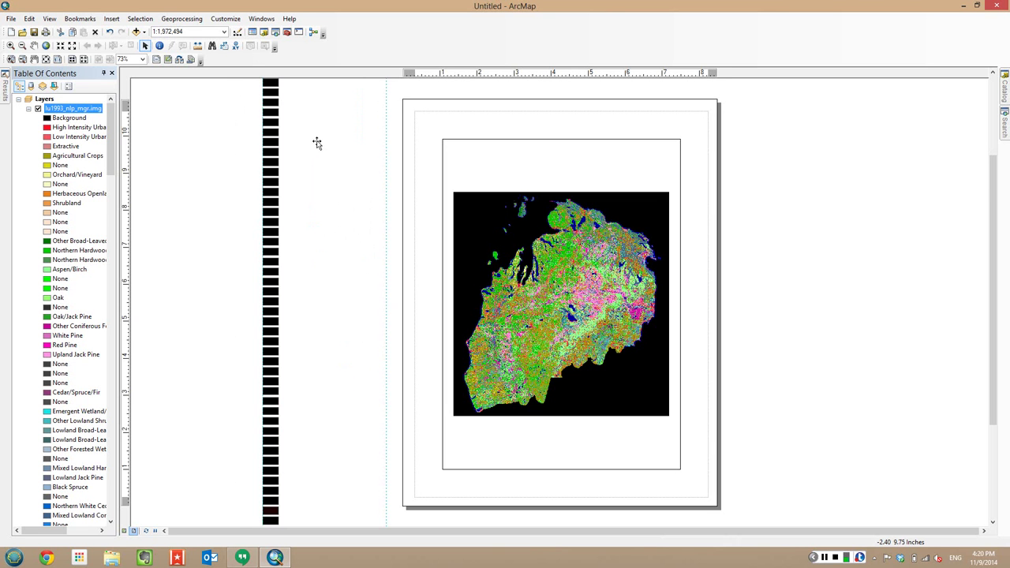
left_click_drag(318, 142, 289, 296)
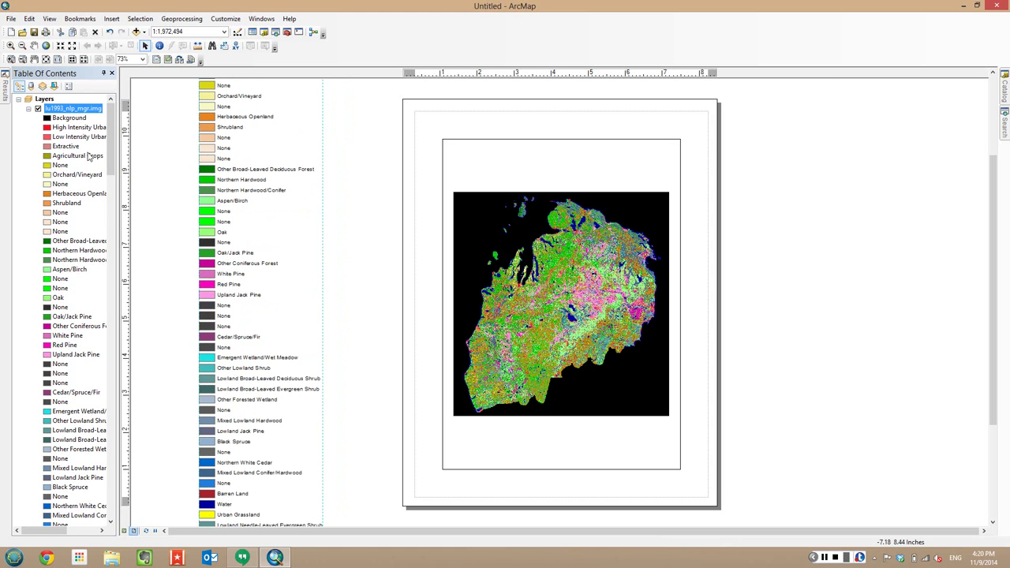
- Open the land-use layer's symbology and view its Colormap import/export options
left_click(68, 110)
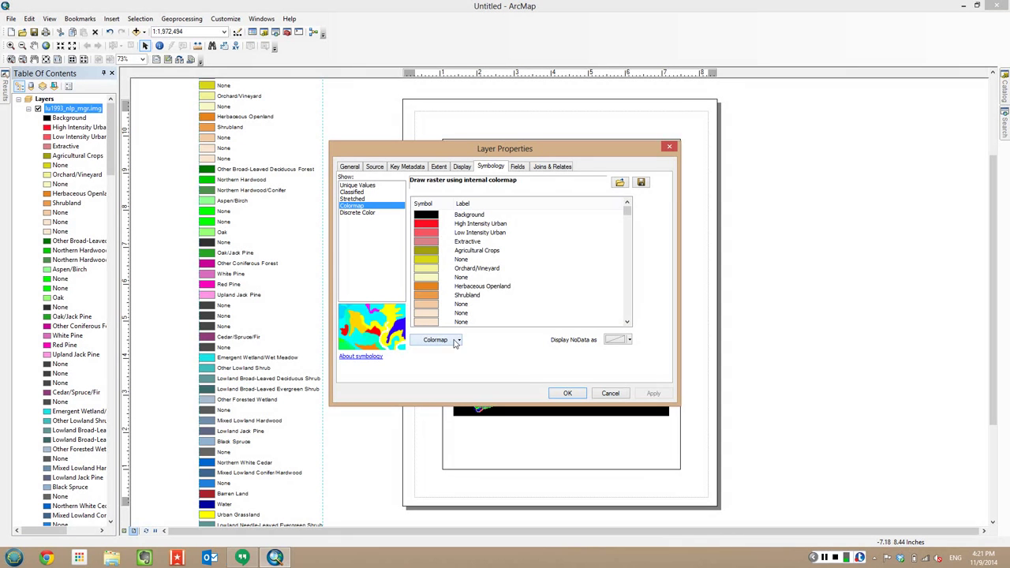
left_click(445, 341)
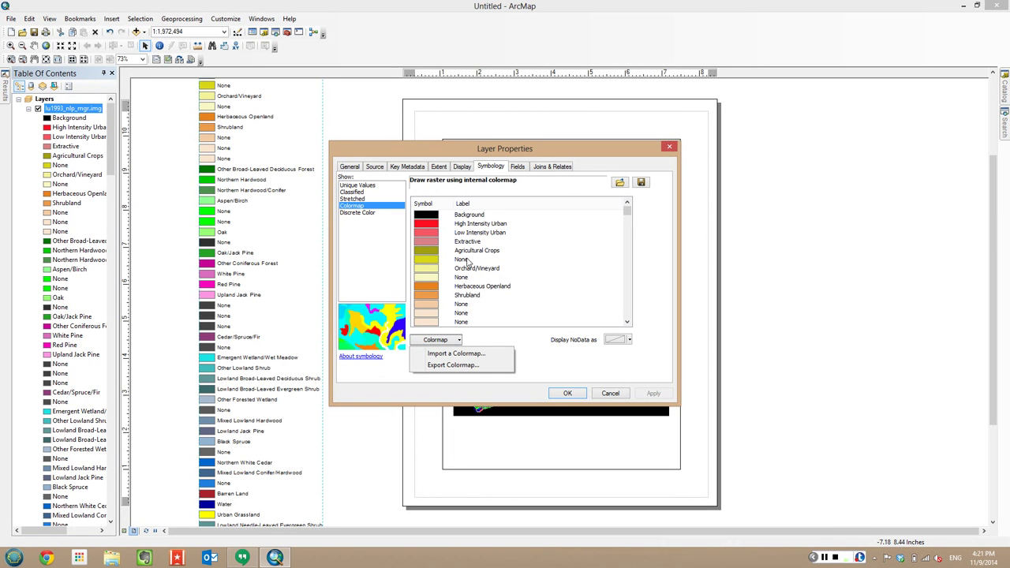
- Symbolize the raster by unique Class_Names values and make the Red Pine class bright green
left_click(376, 204)
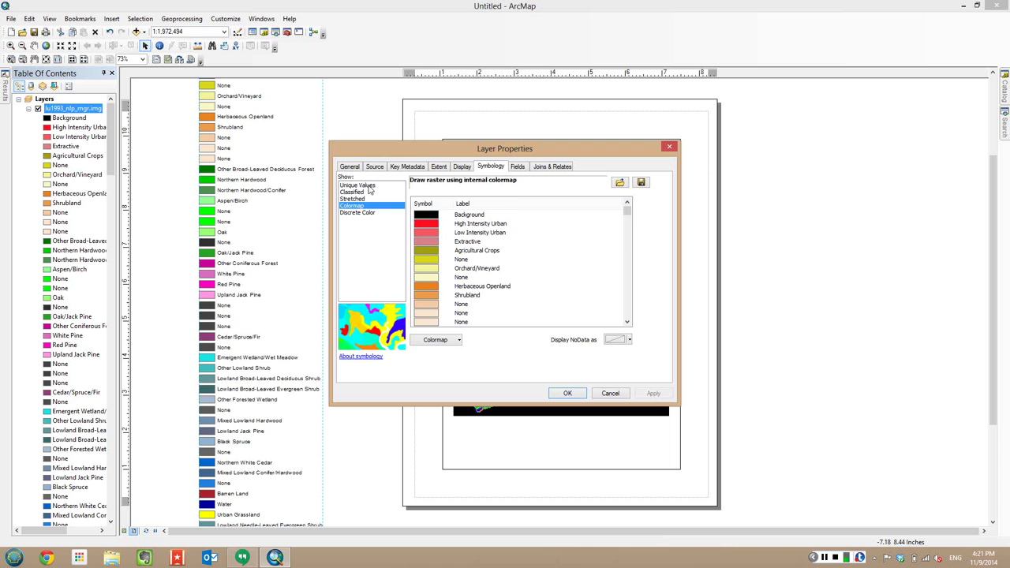
left_click(369, 187)
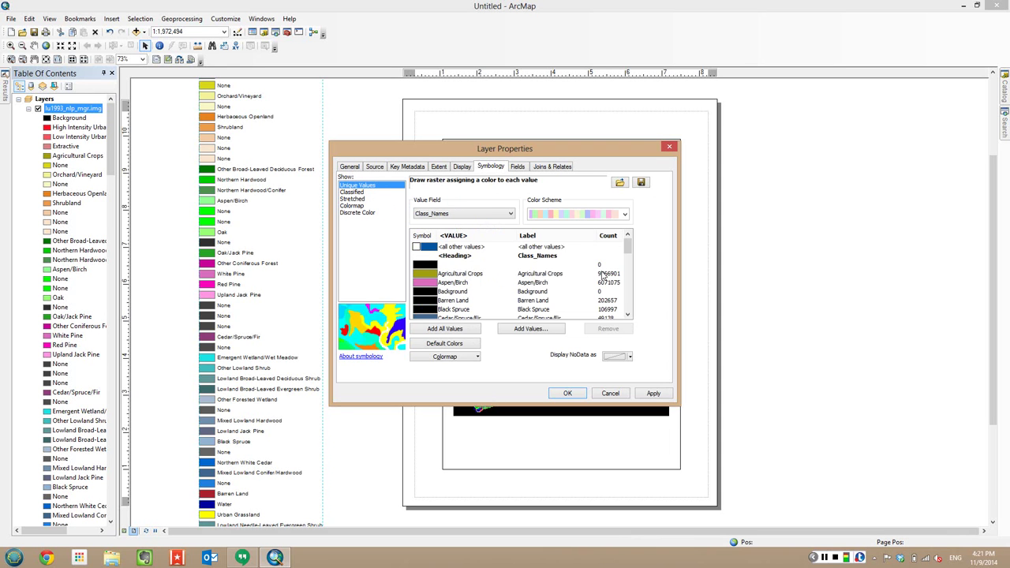
mouse_move(629, 247)
left_mouse_down()
mouse_move(631, 308)
mouse_move(626, 248)
left_mouse_up()
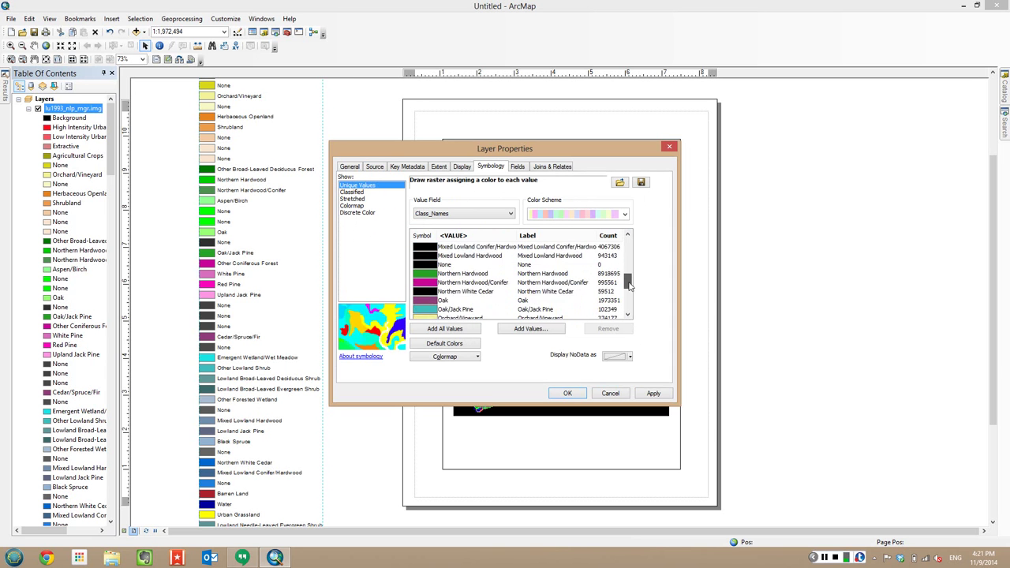
left_click_drag(626, 248, 630, 310)
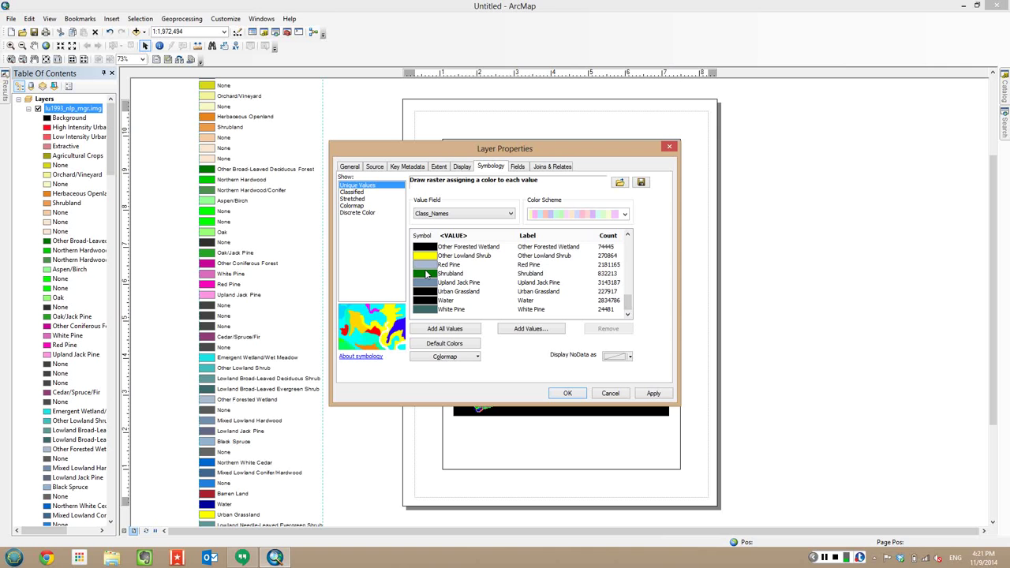
left_click(429, 266)
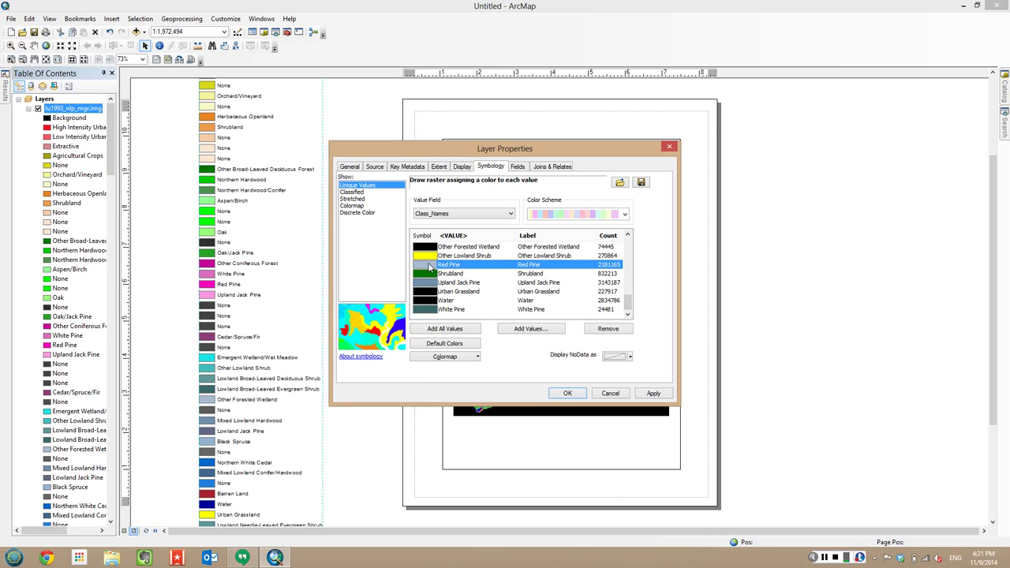
left_click(429, 266)
left_click(492, 314)
- Apply the new symbology and zoom the layout to fit the whole page
left_click(568, 393)
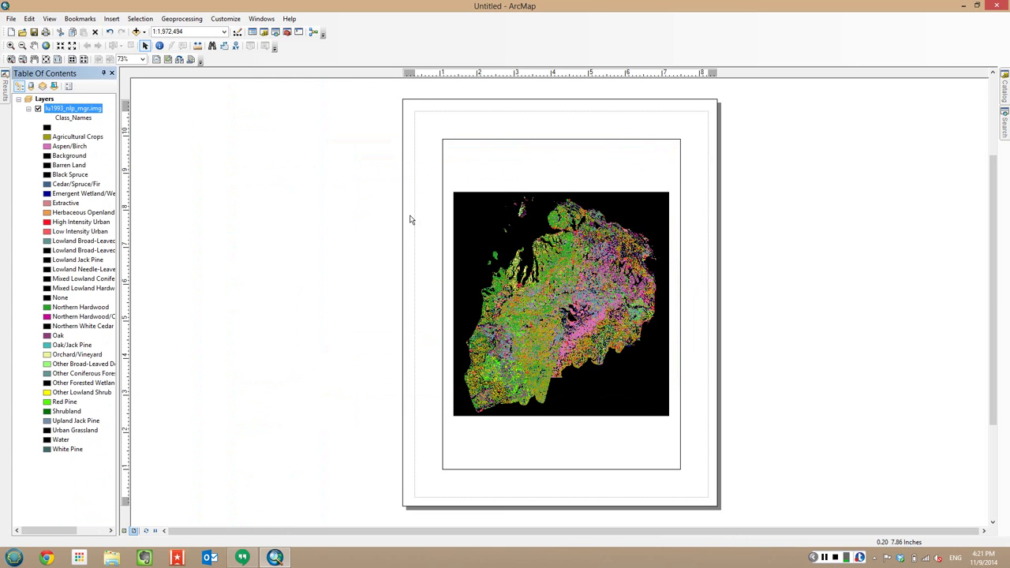
left_click_drag(993, 181, 993, 113)
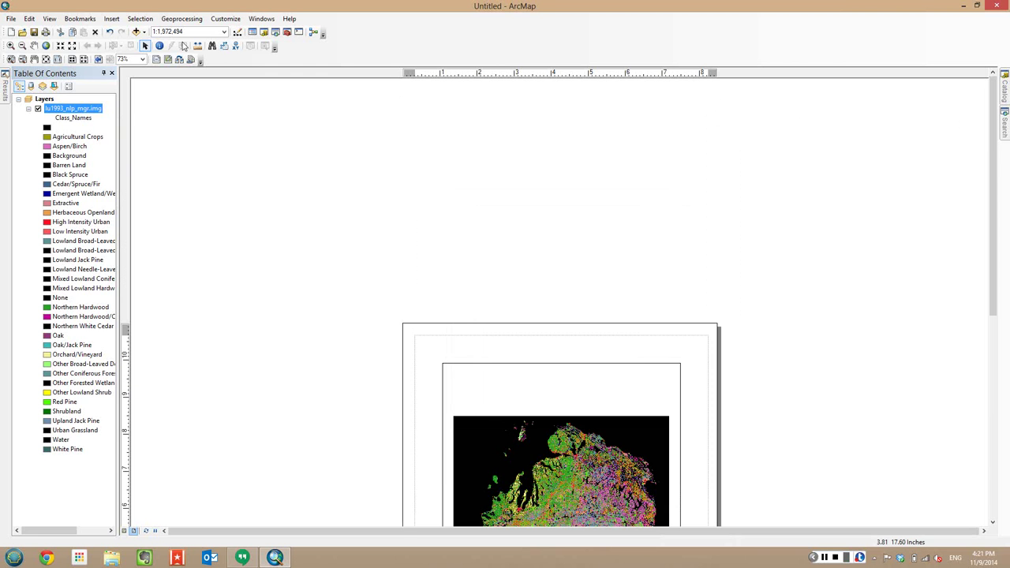
left_click(46, 60)
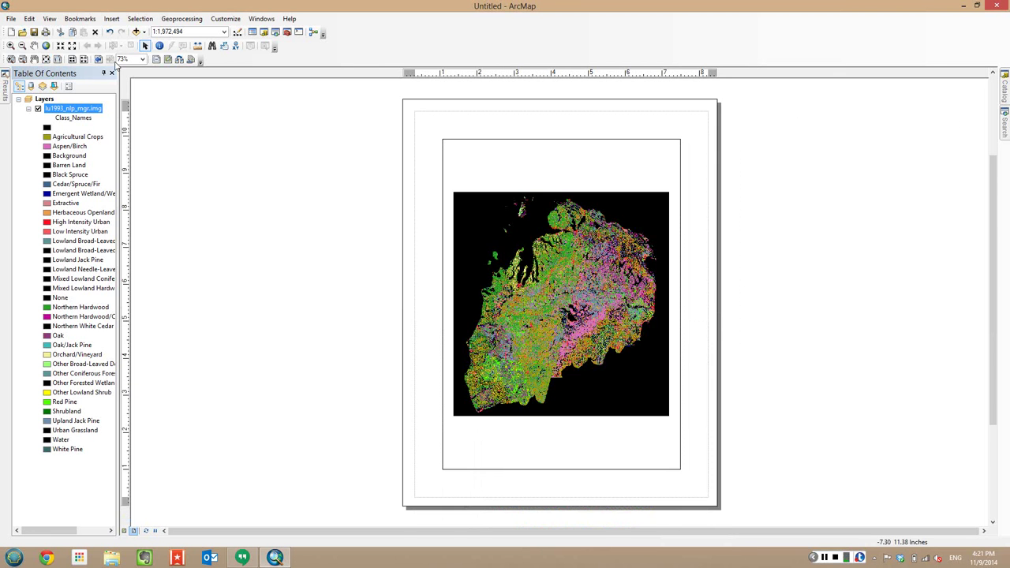
left_click(84, 59)
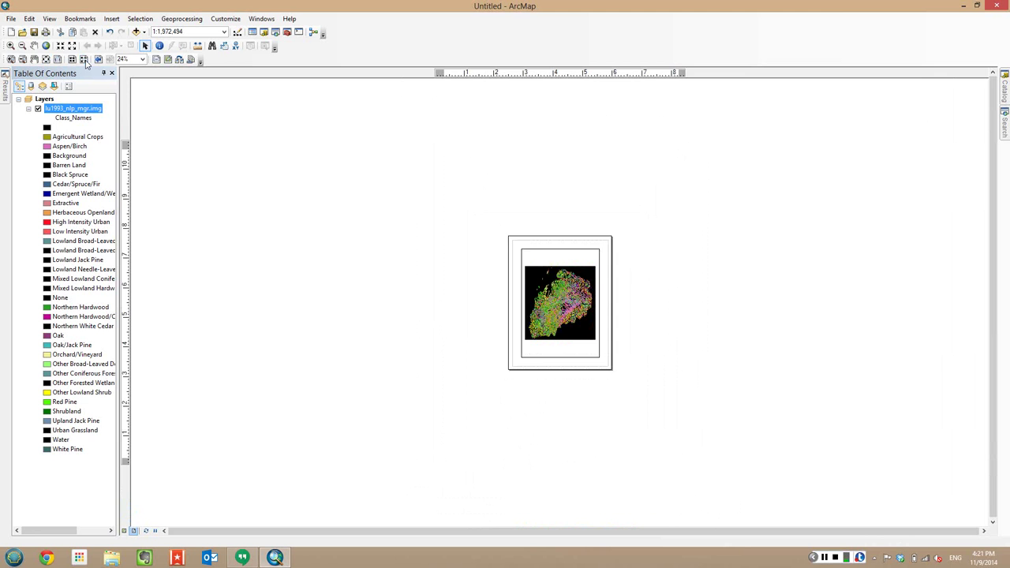
left_click(84, 59)
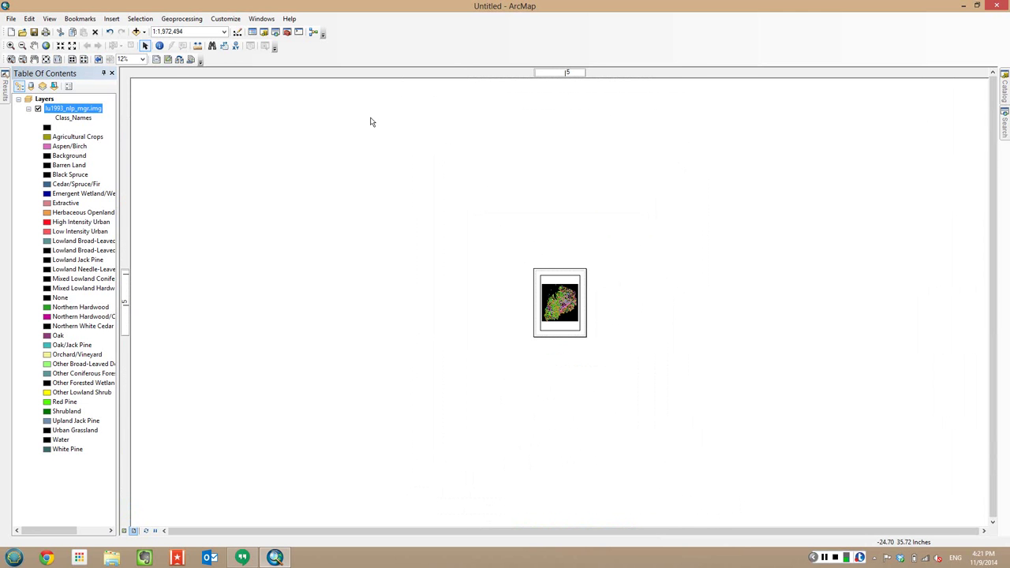
left_click(46, 59)
left_click(114, 19)
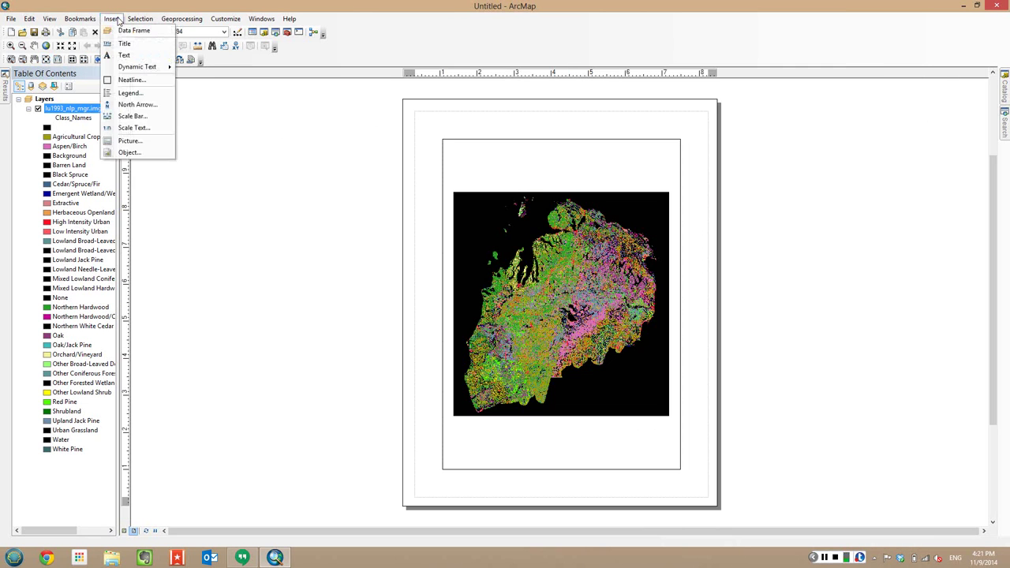
- Insert a default legend and place it at the page's left edge beside the map
left_click(135, 93)
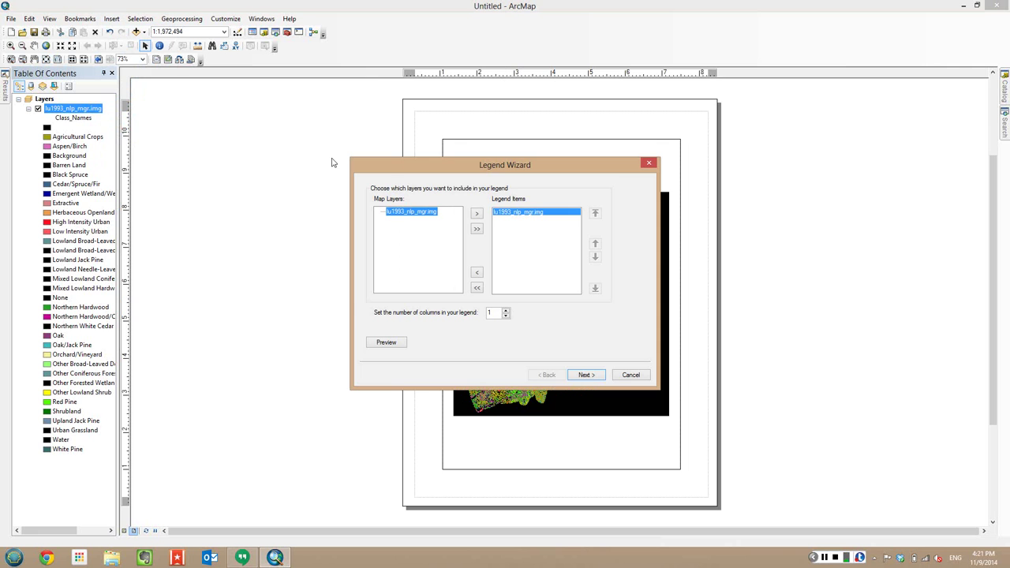
left_click(596, 377)
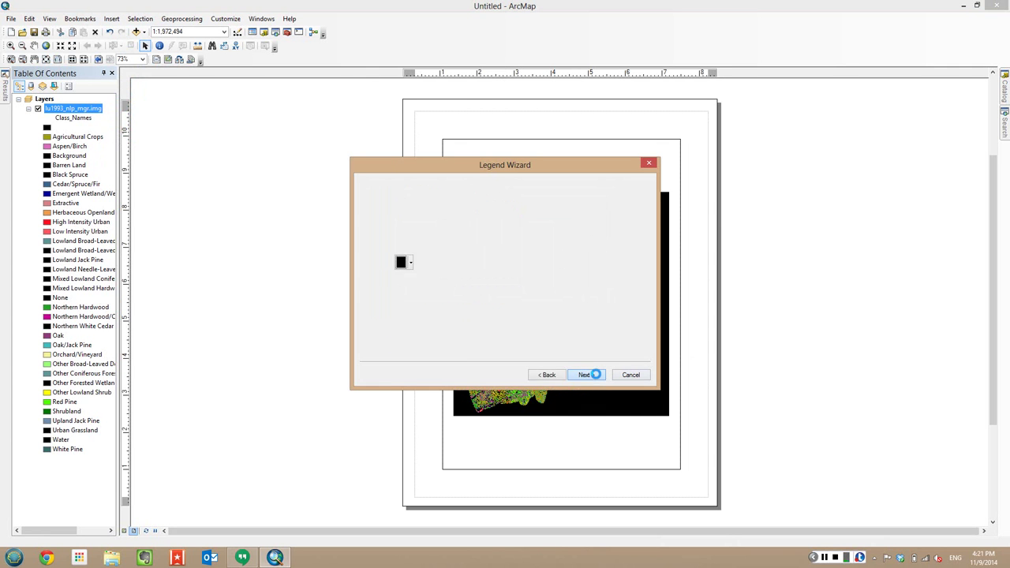
left_click(597, 377)
left_click_drag(477, 276, 221, 265)
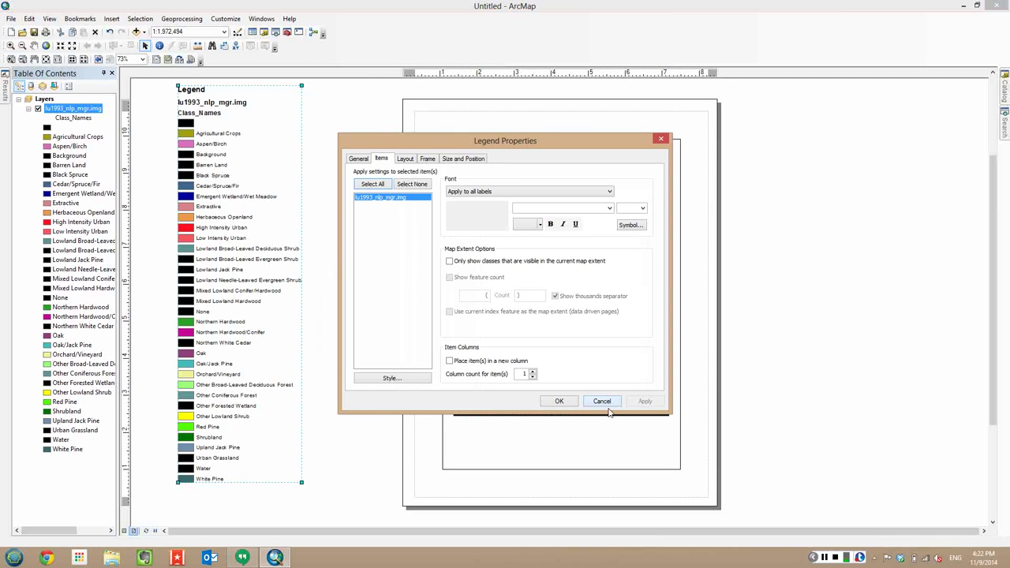
left_click(603, 402)
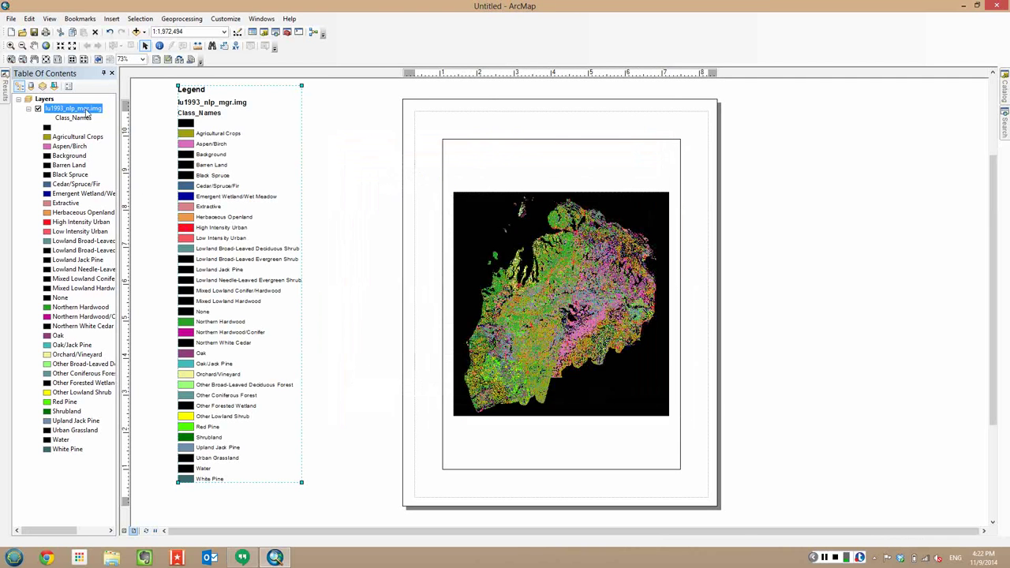
- Reopen the land-use symbology and select Black Spruce, Cedar/Spruce/Fir and Aspen/Birch
double_click(85, 110)
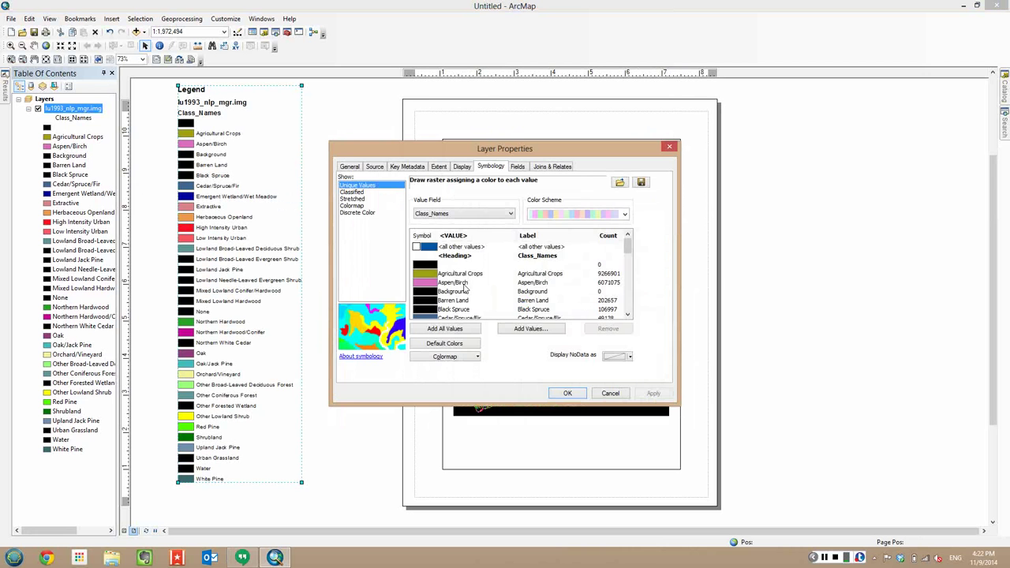
scroll(466, 290, "down", 1)
left_click(421, 283)
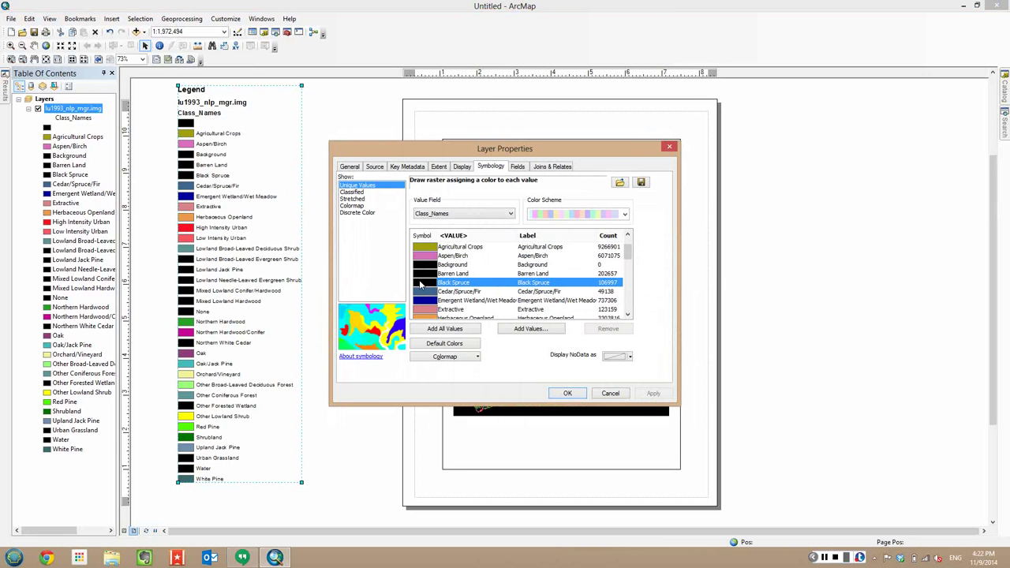
left_click(422, 294, "shift")
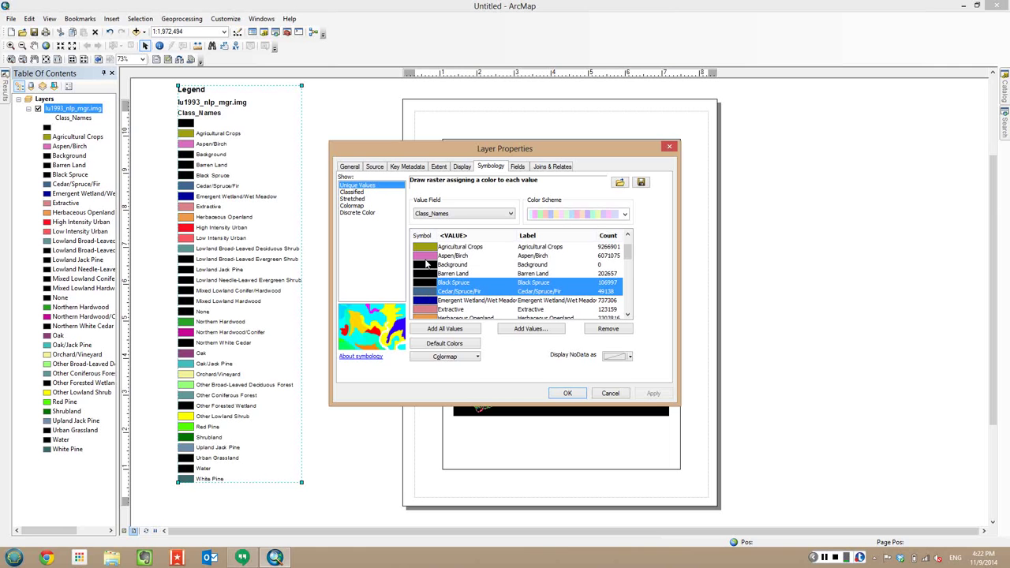
left_click(426, 257, "ctrl")
- Add the lowland, mixed lowland, Northern Hardwood, Northern White Cedar, Oak and Oak/Jack Pine classes
scroll(498, 279, "down", 3)
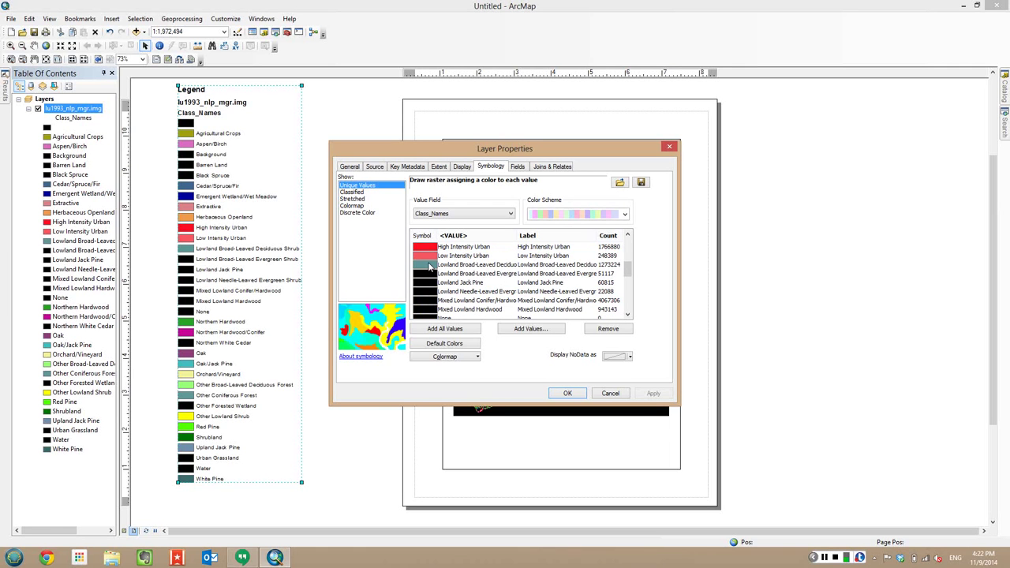
left_click(431, 266, "ctrl")
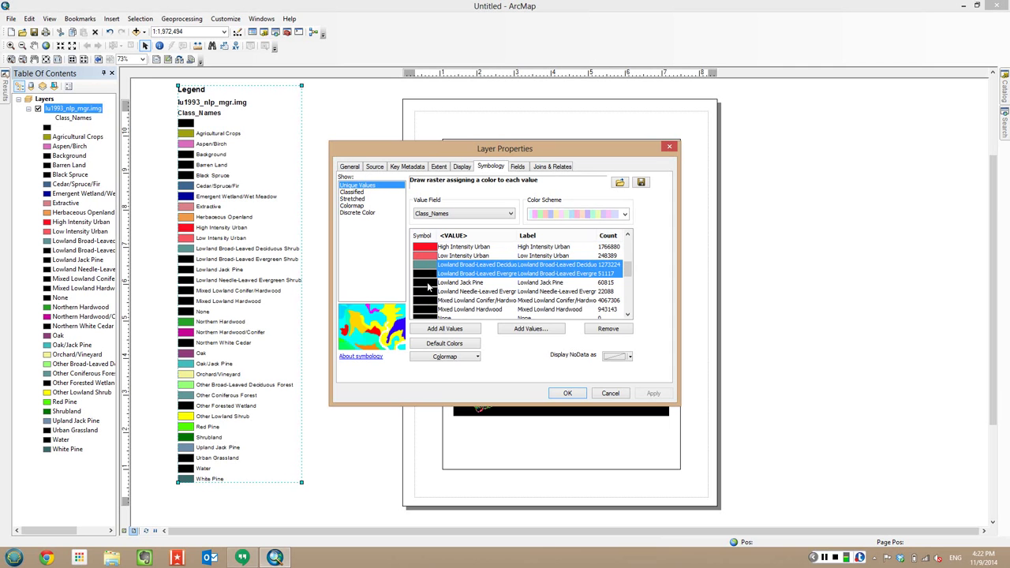
left_click(428, 284, "ctrl")
left_click(428, 292, "ctrl")
left_click(428, 301, "ctrl")
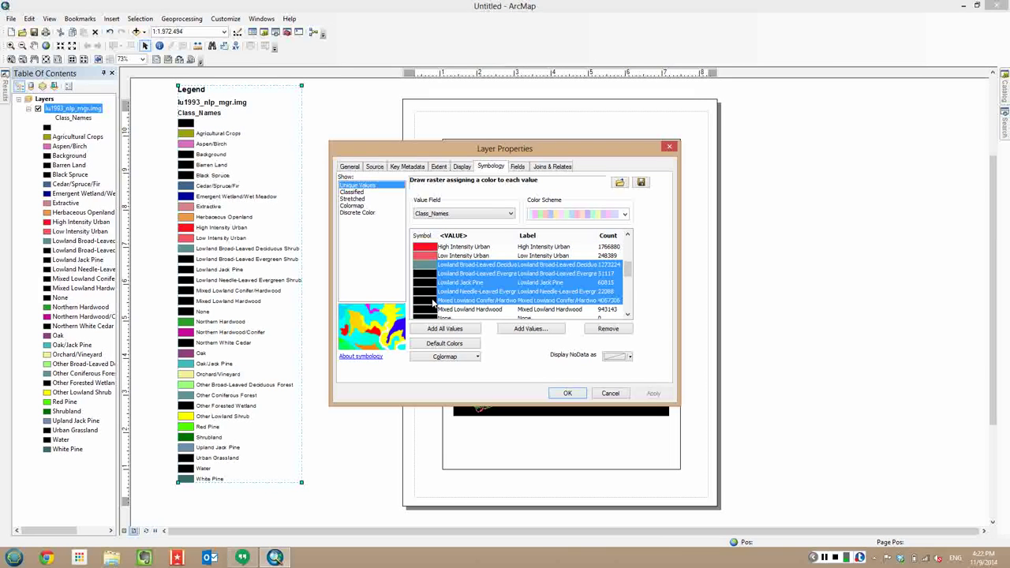
left_click(431, 310, "ctrl")
scroll(465, 286, "down", 2)
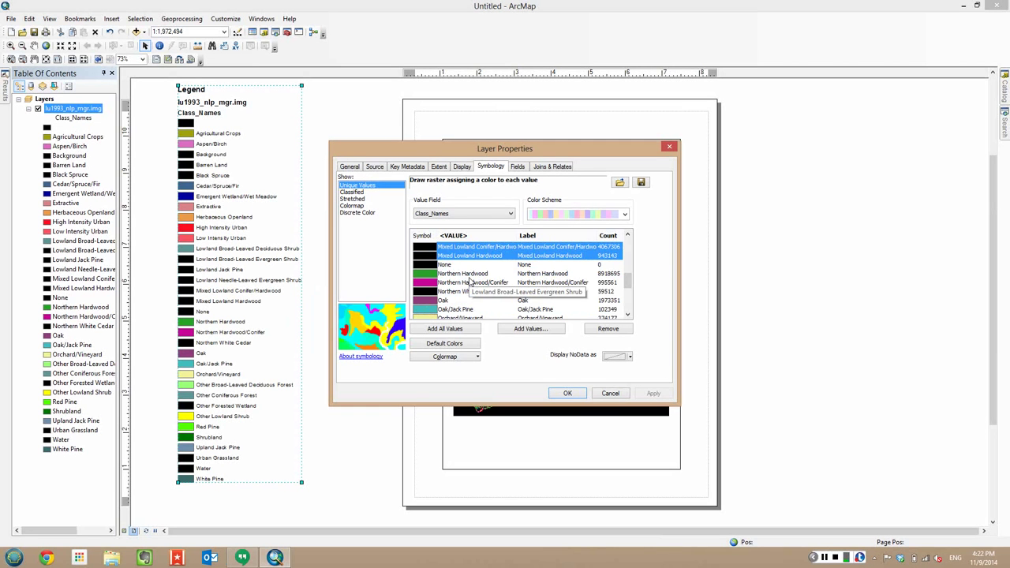
left_click(429, 273, "ctrl")
left_click(429, 282, "ctrl")
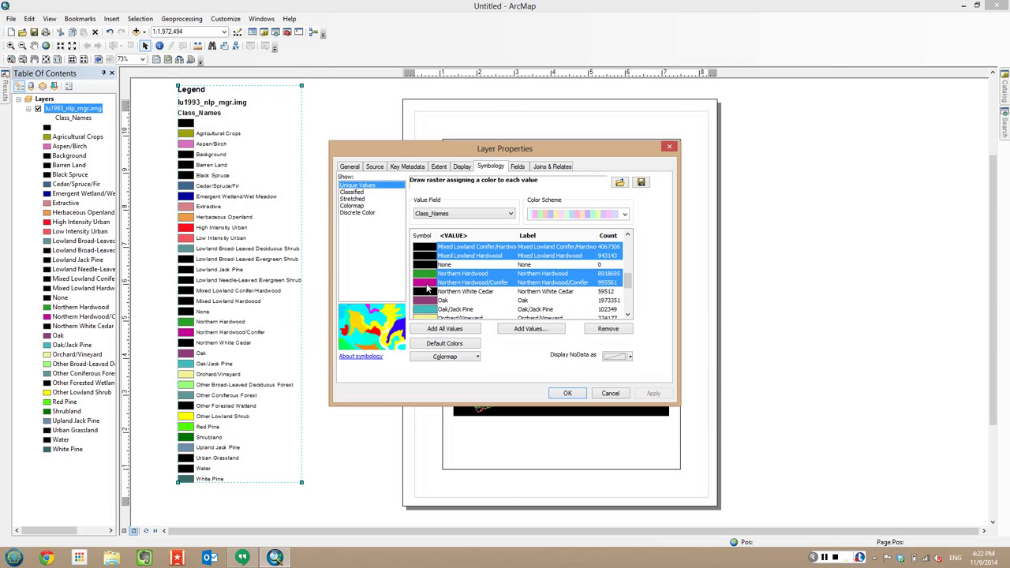
left_click(427, 291, "ctrl")
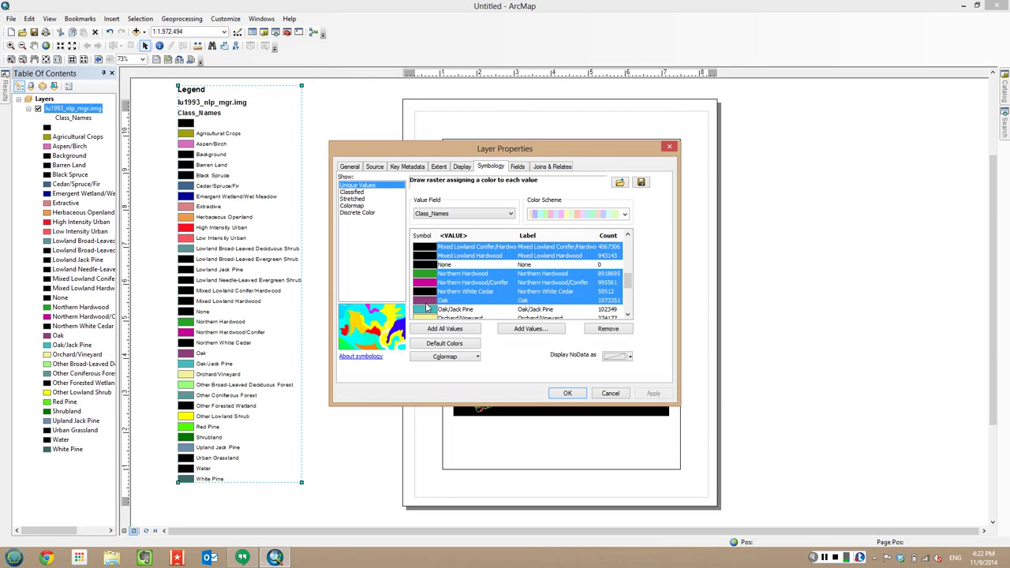
left_click(429, 310, "ctrl")
- Add Other Broad-Leaved, Other Coniferous, Other Forested Wetland, Red Pine, Upland Jack Pine and White Pine
scroll(428, 312, "down", 1)
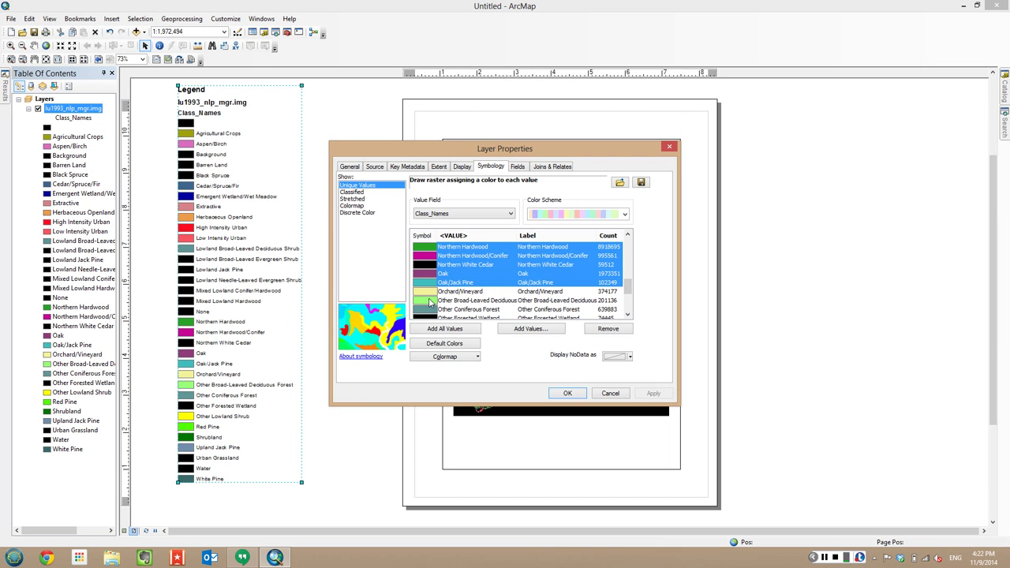
left_click(430, 301, "ctrl")
left_click(430, 311, "ctrl")
scroll(431, 307, "down", 1)
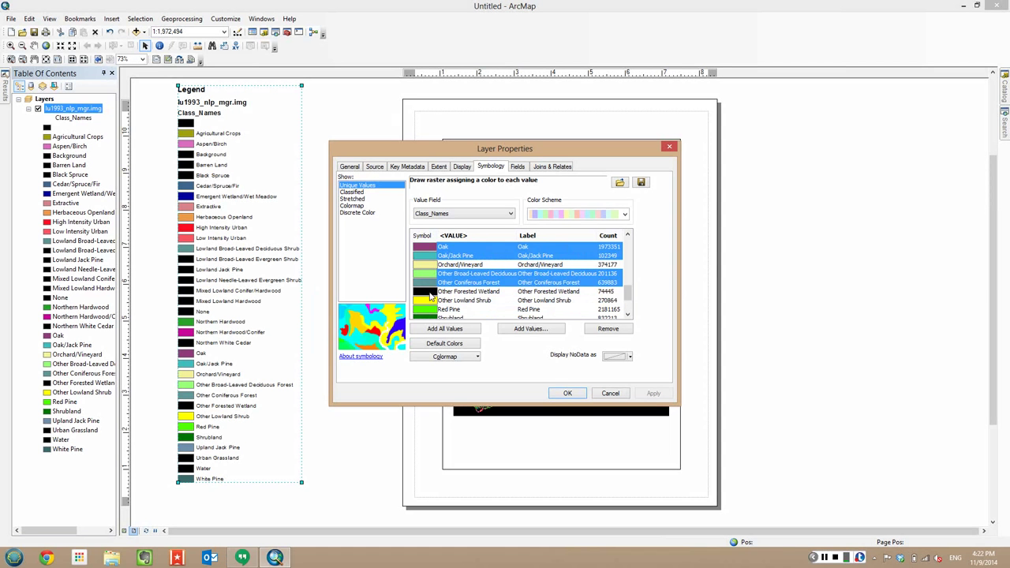
left_click(430, 292, "ctrl")
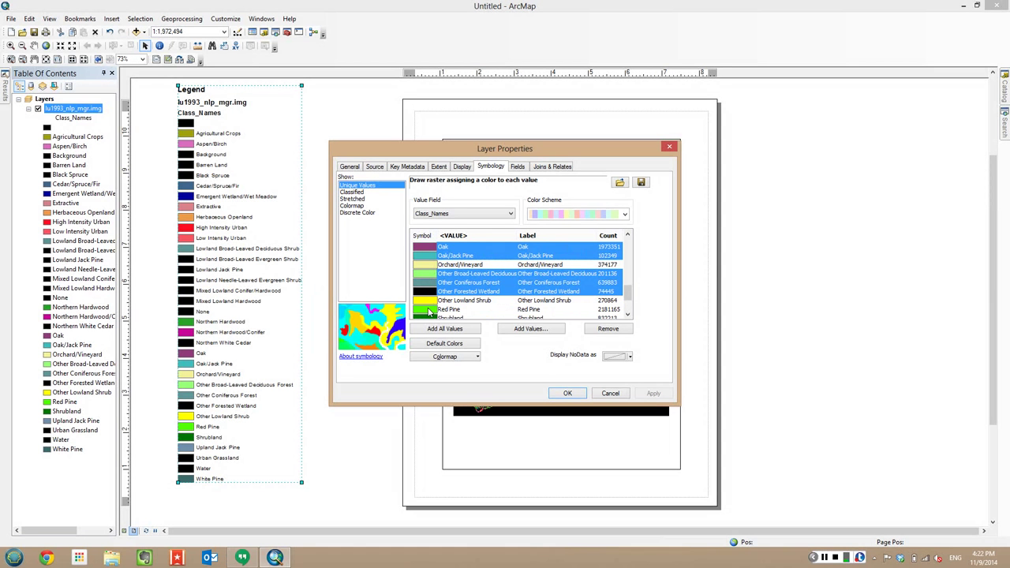
scroll(430, 314, "down", 2)
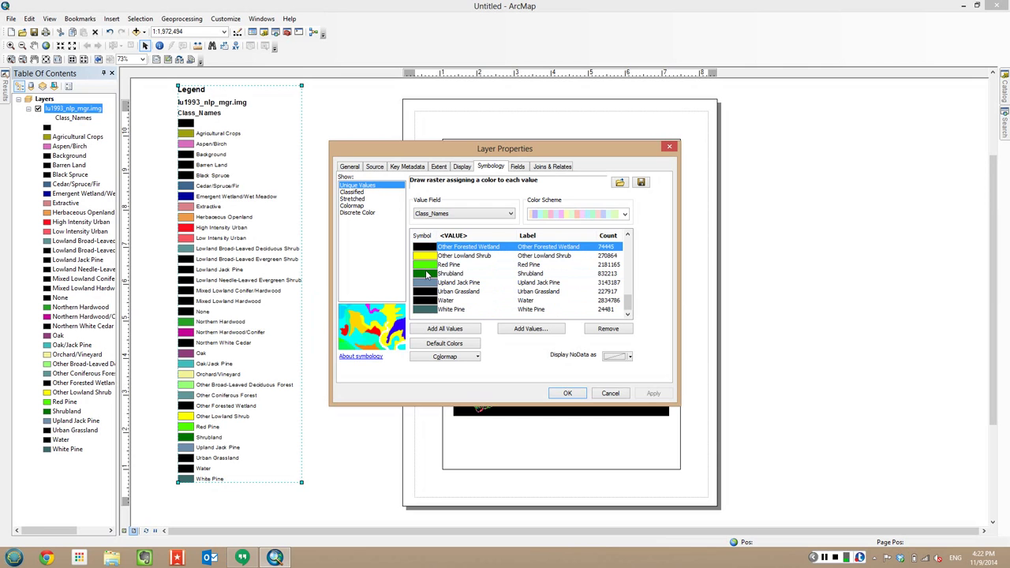
left_click(430, 265, "ctrl")
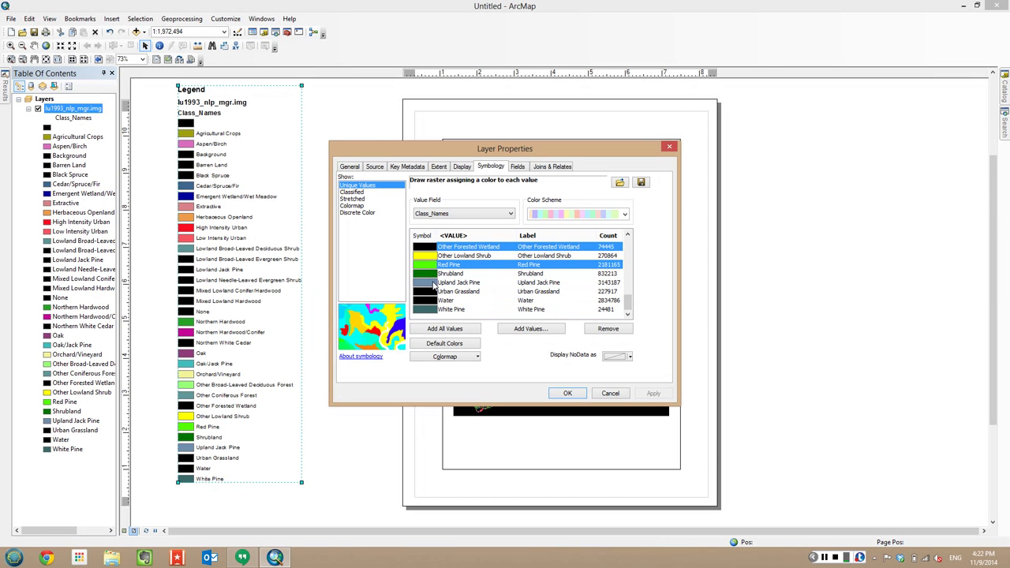
left_click(434, 284, "ctrl")
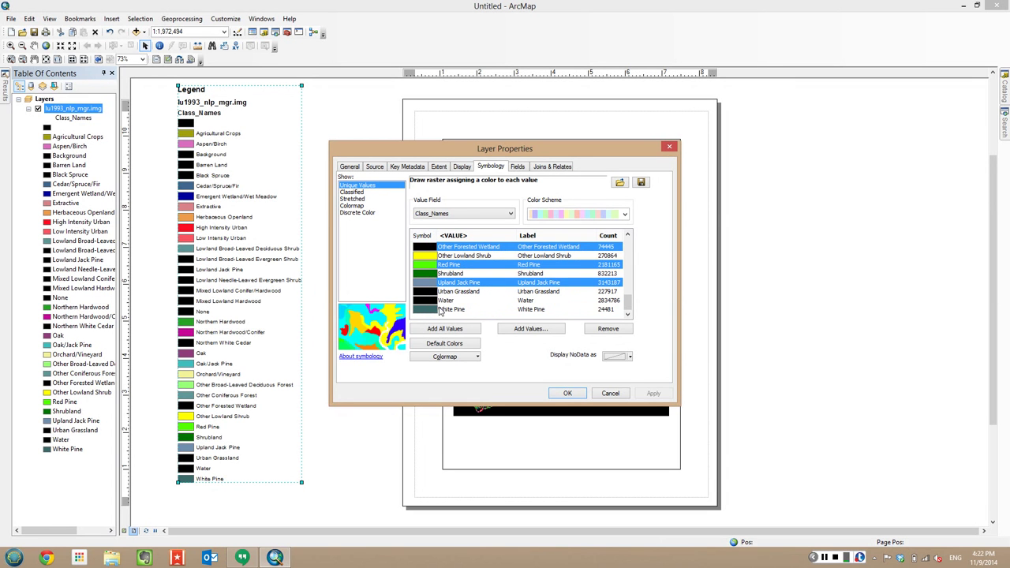
left_click(436, 311, "ctrl")
- Group the selected forest classes into one value labelled Forest
right_click(433, 290)
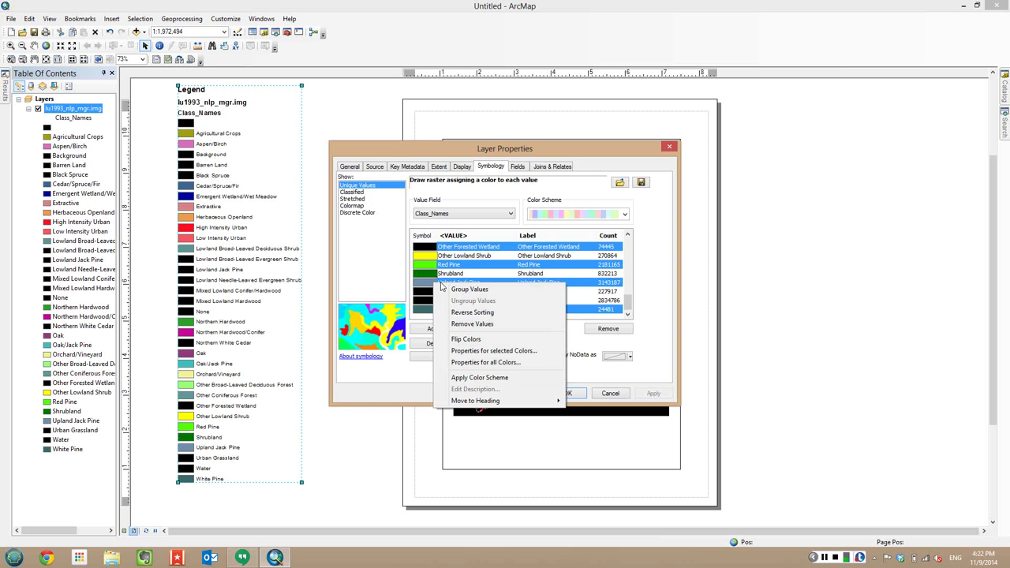
left_click(457, 293)
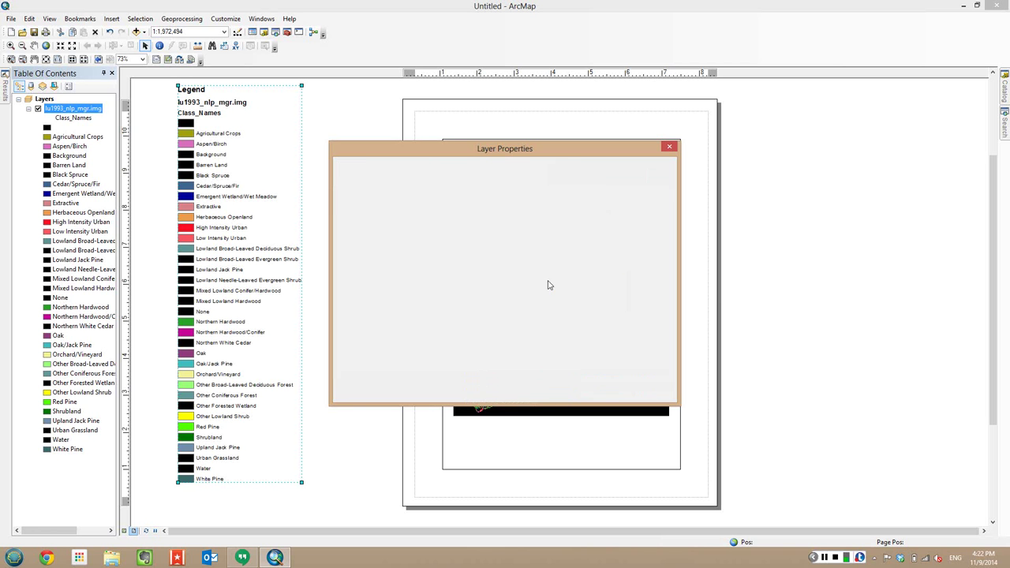
left_click(550, 285)
type("F")
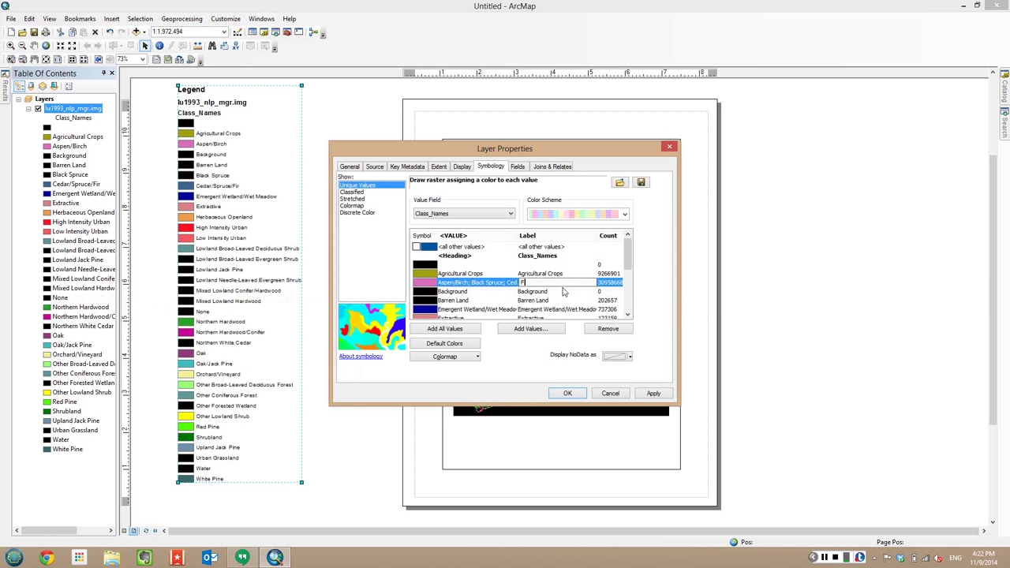
type("orest")
key("Return")
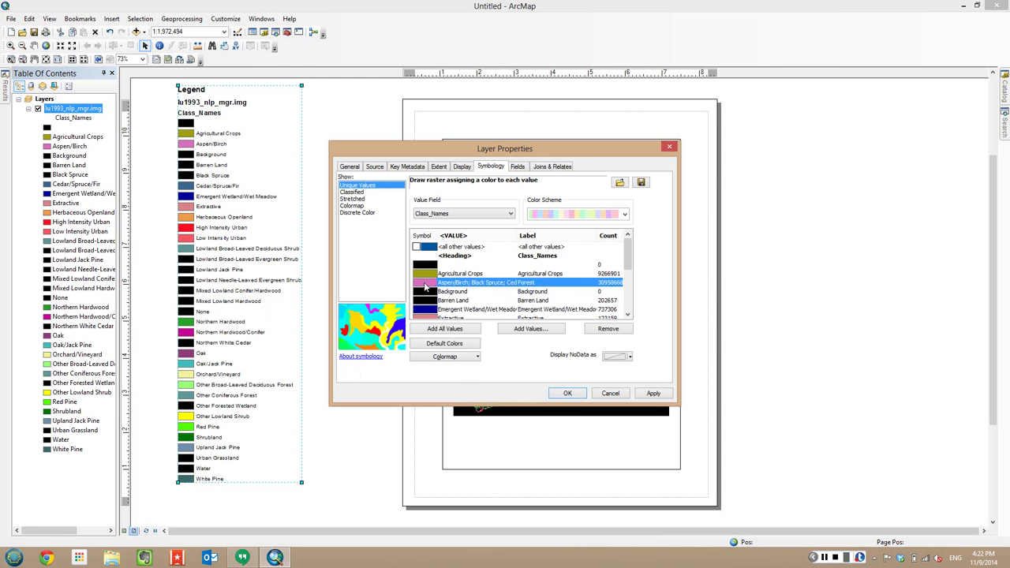
- Colour the Forest class green, apply the symbology, and drag the shorter legend higher
left_click(424, 284)
left_click(487, 335)
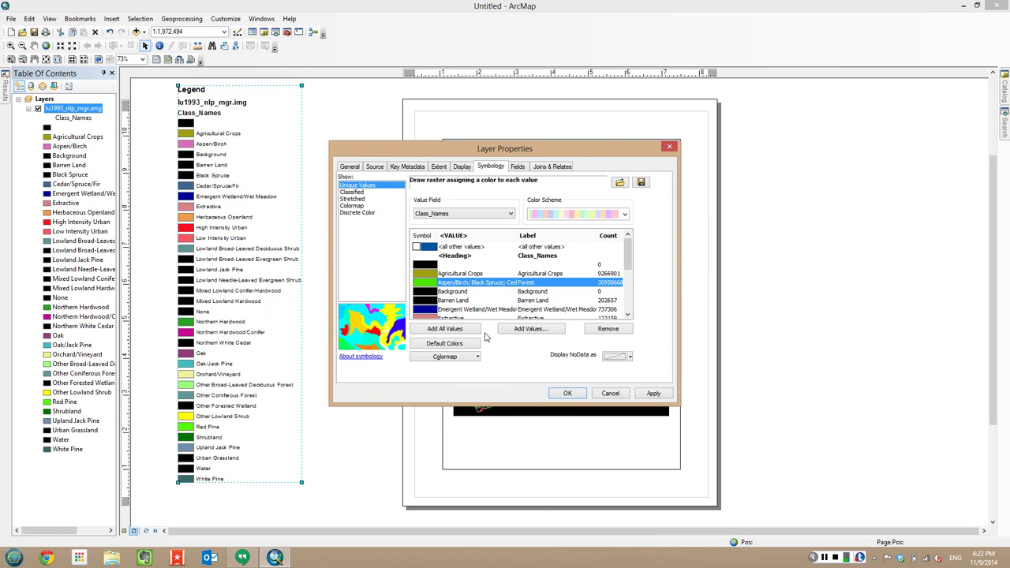
left_click(568, 393)
left_click_drag(229, 365, 230, 264)
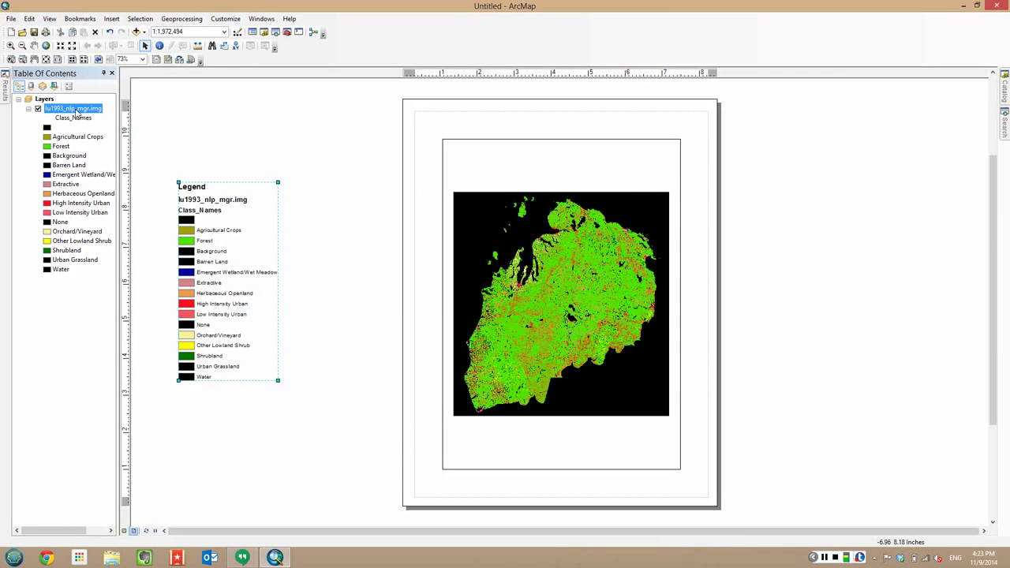
- Remove the blank value-0, Background and None classes from the symbology and apply
double_click(77, 114)
left_click(444, 266)
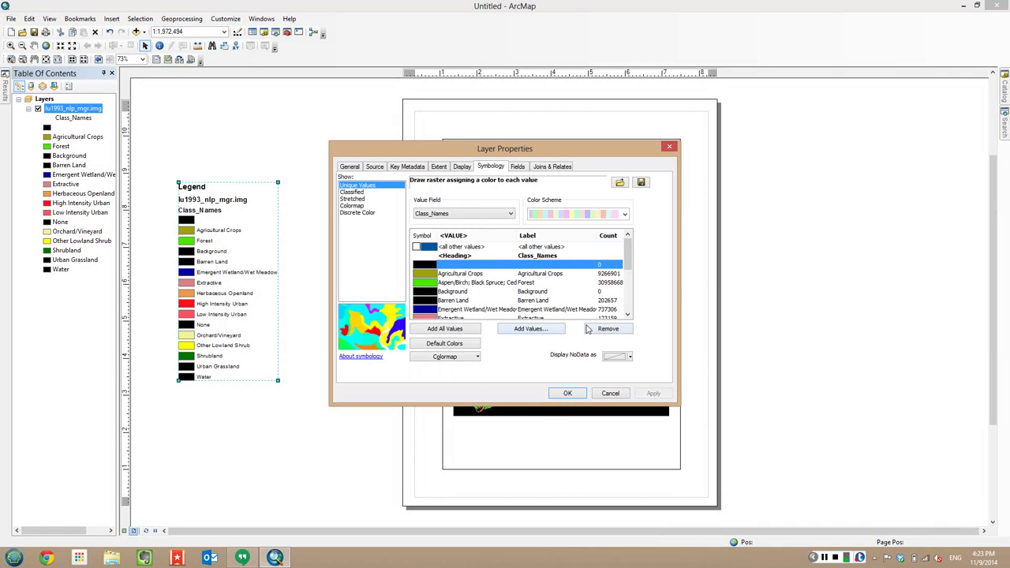
left_click(596, 329)
left_click(517, 283)
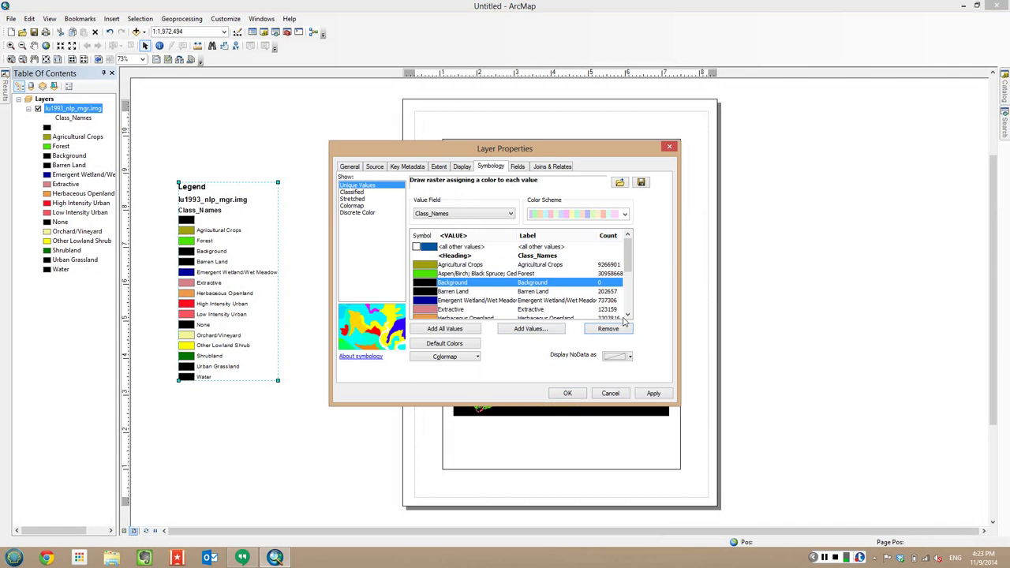
left_click(608, 328)
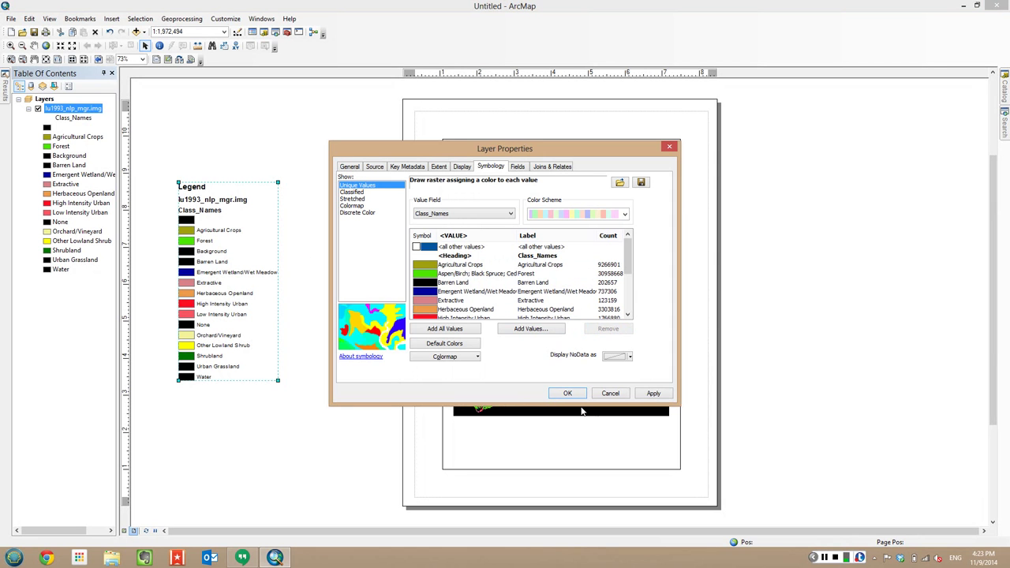
scroll(556, 310, "down", 3)
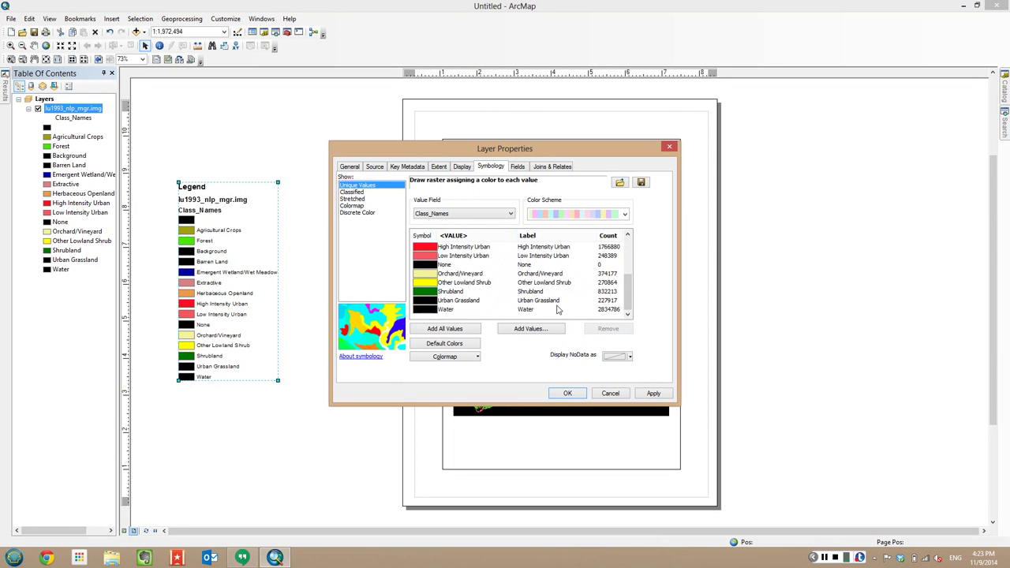
left_click(497, 267)
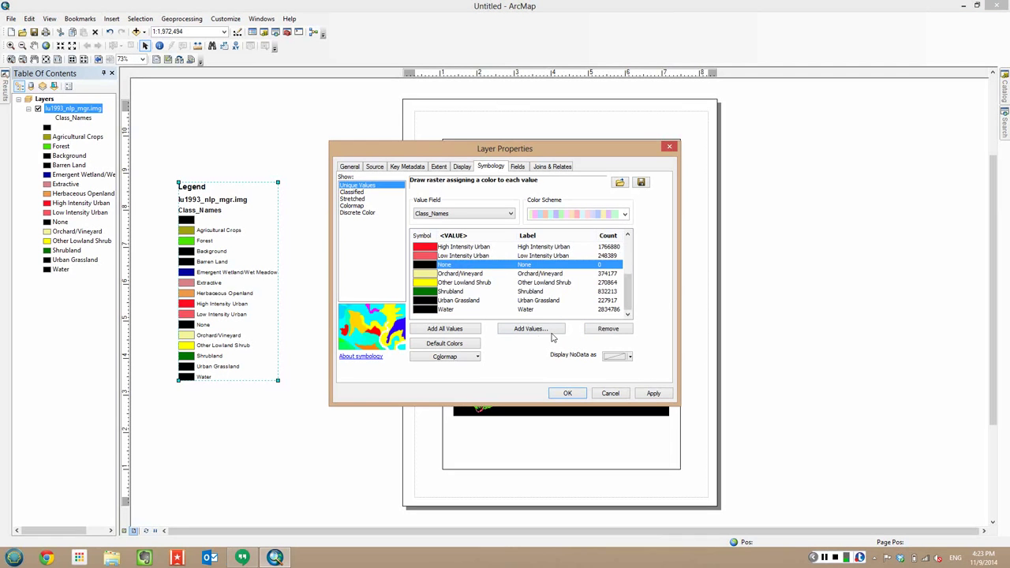
left_click(606, 329)
left_click(569, 393)
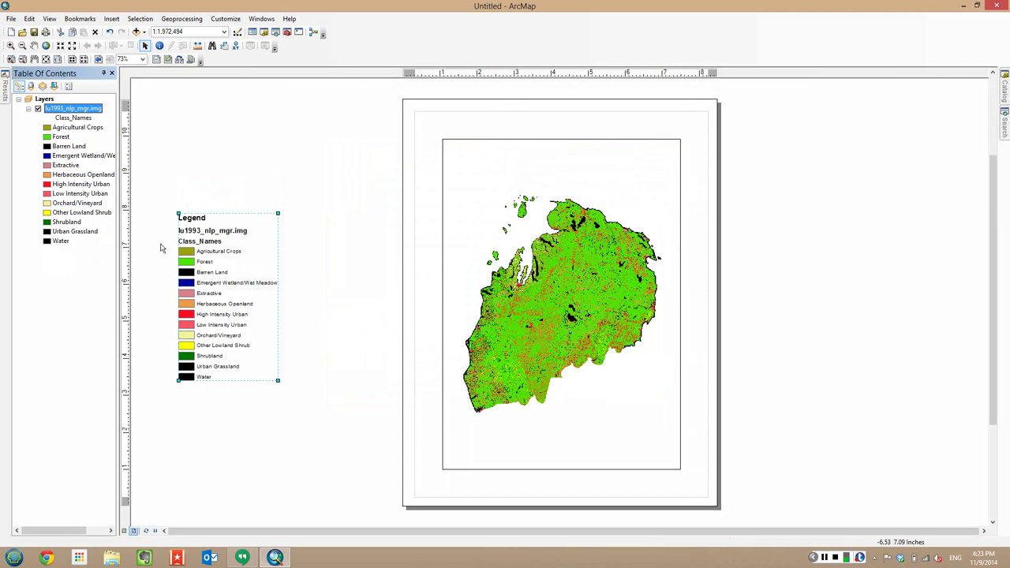
- Lay the legend items out in 3 columns and move the legend higher on the page
double_click(228, 297)
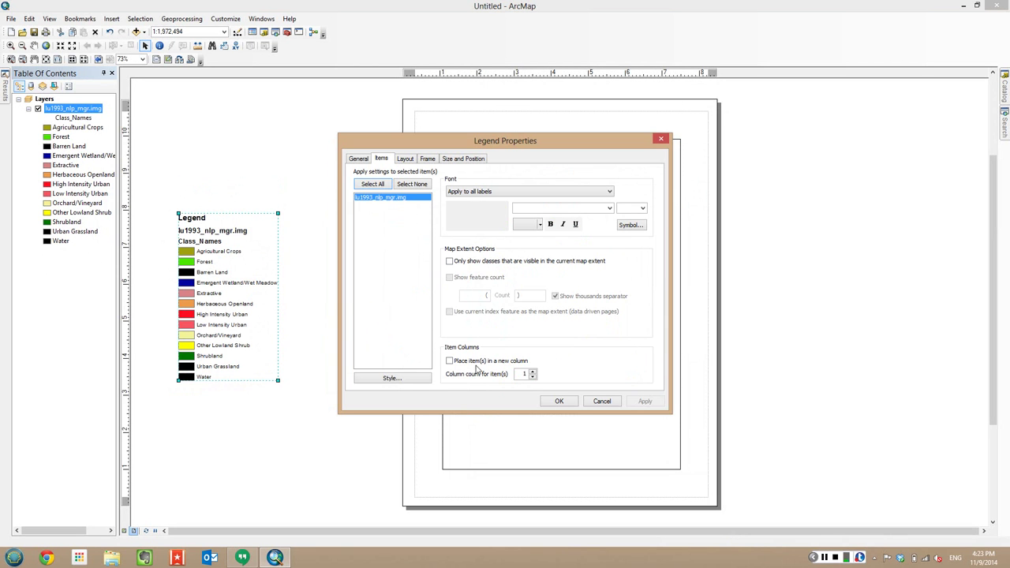
left_click(478, 361)
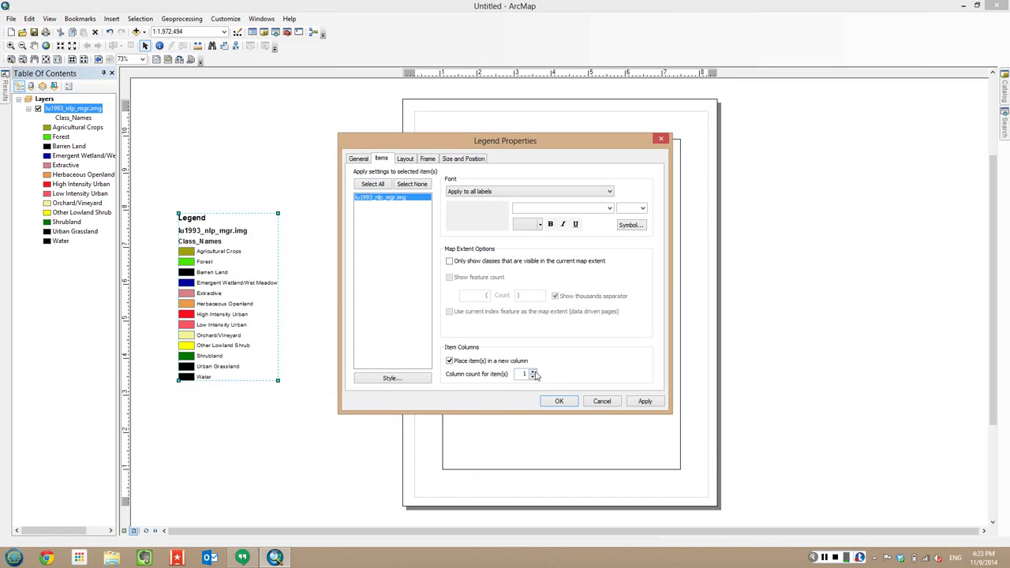
left_click(533, 372)
left_click(559, 402)
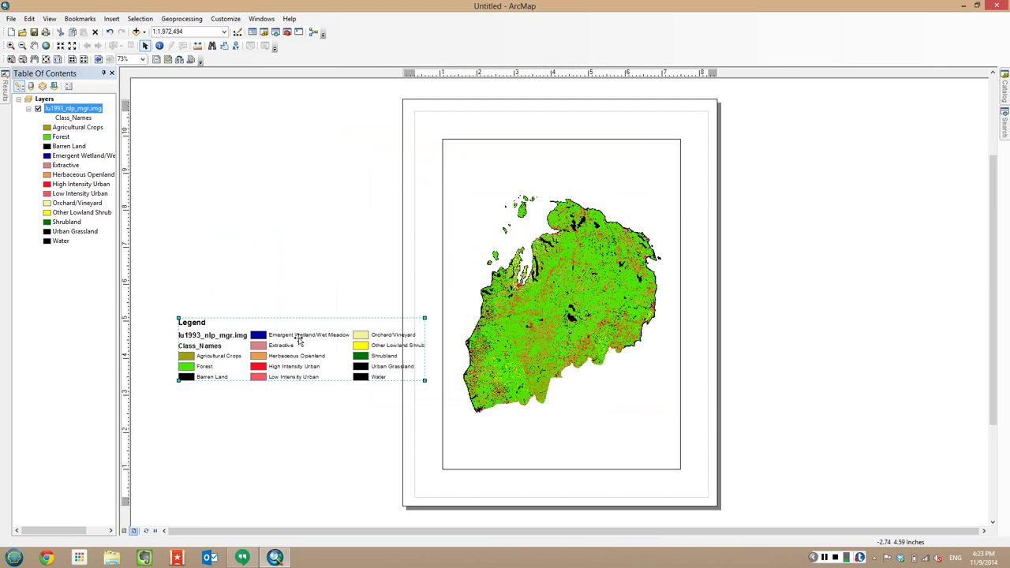
mouse_move(299, 341)
left_mouse_down()
mouse_move(298, 241)
mouse_move(606, 410)
mouse_move(561, 431)
mouse_move(360, 326)
mouse_move(271, 318)
left_mouse_up()
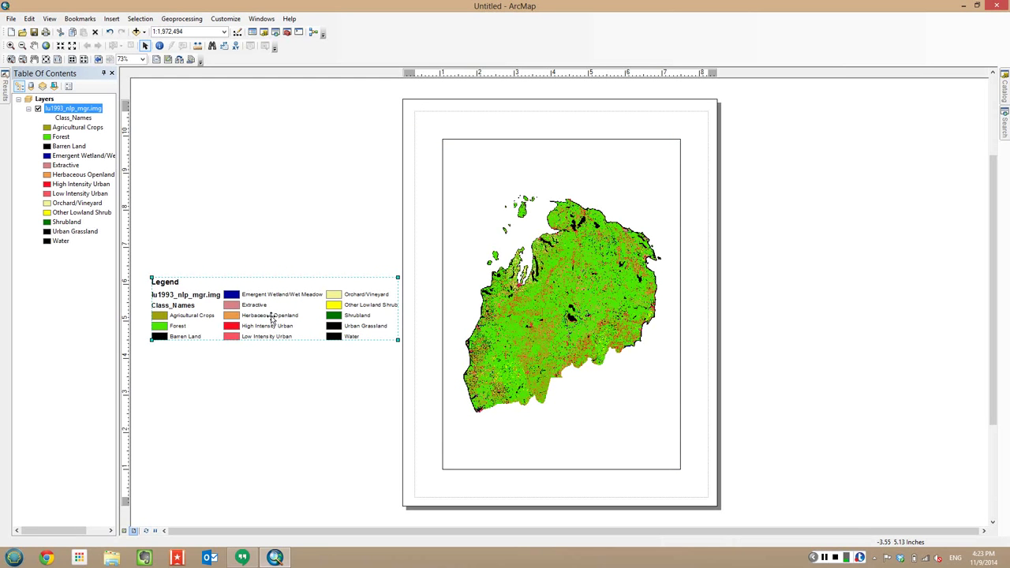
- Convert the legend to graphics and ungroup it into separate elements
right_click(272, 318)
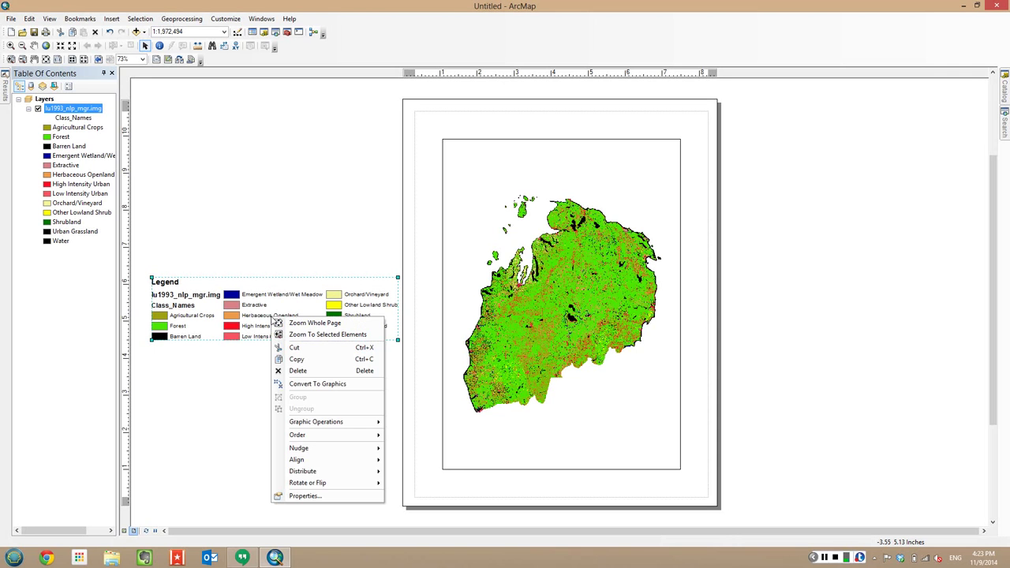
left_click(324, 384)
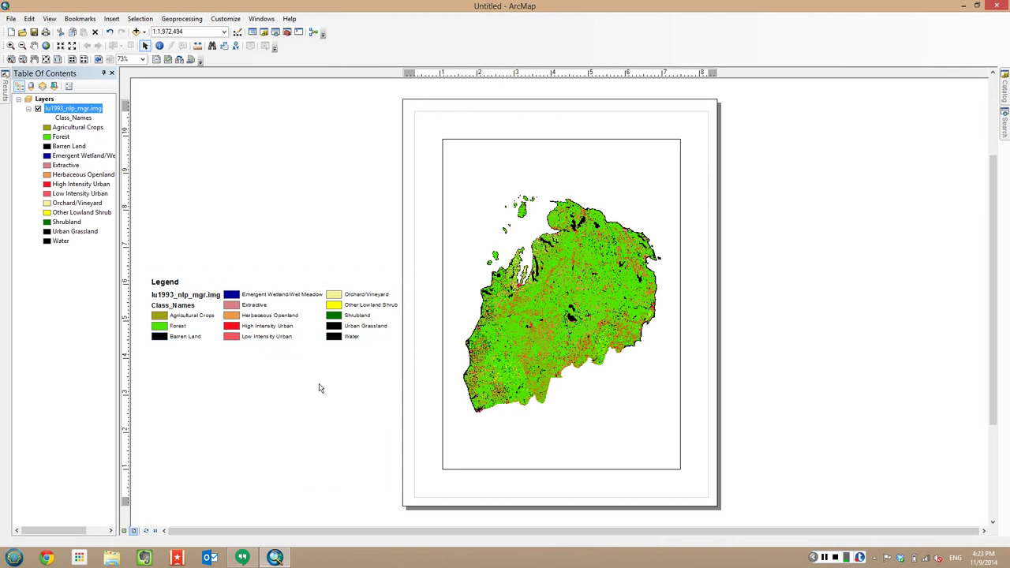
left_click(255, 318)
right_click(254, 318)
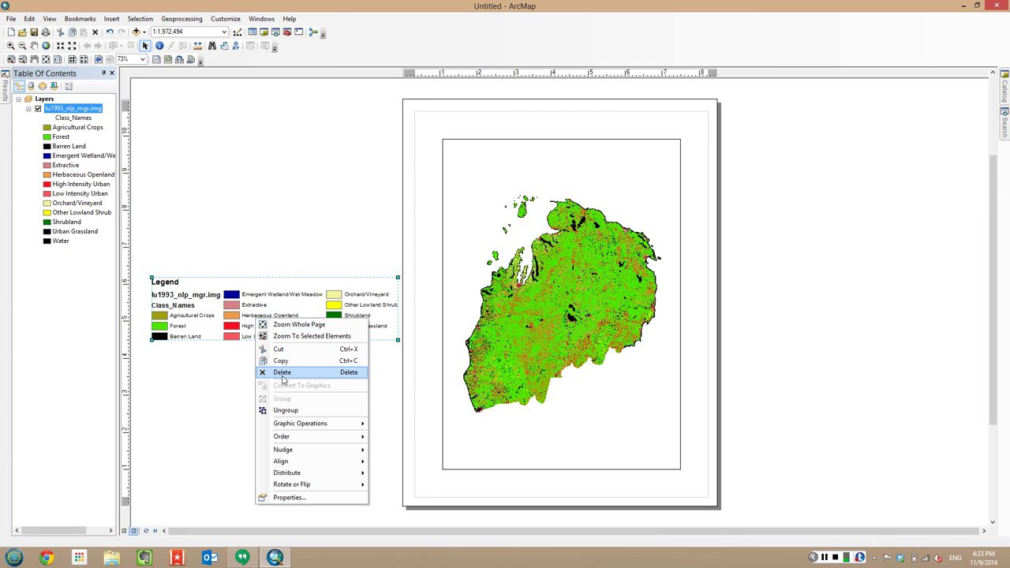
left_click(285, 410)
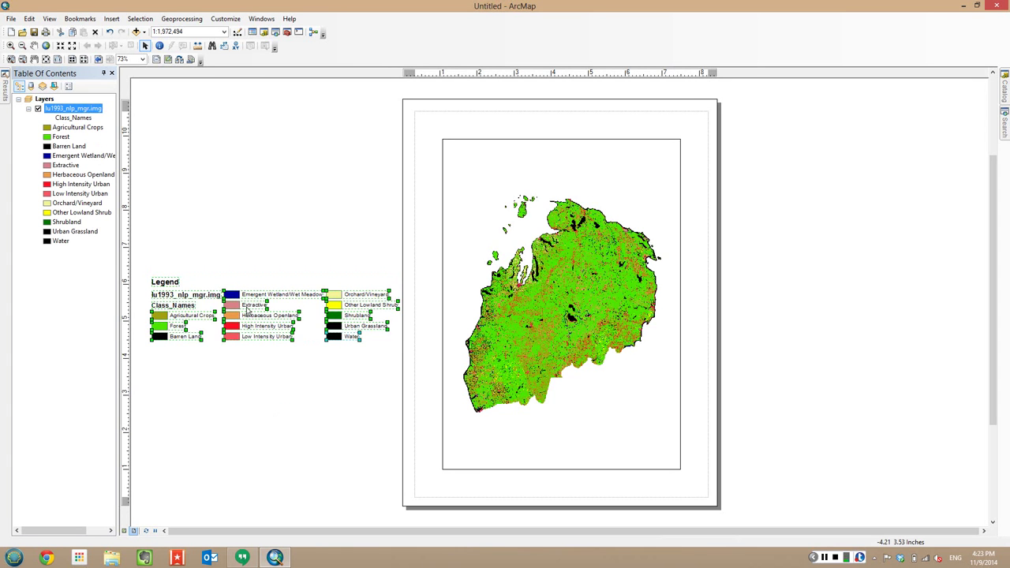
- Move Emergent Wetland/Wet Meadow and Orchard/Vineyard above the legend, stacked one under the other
left_click_drag(251, 292, 255, 215)
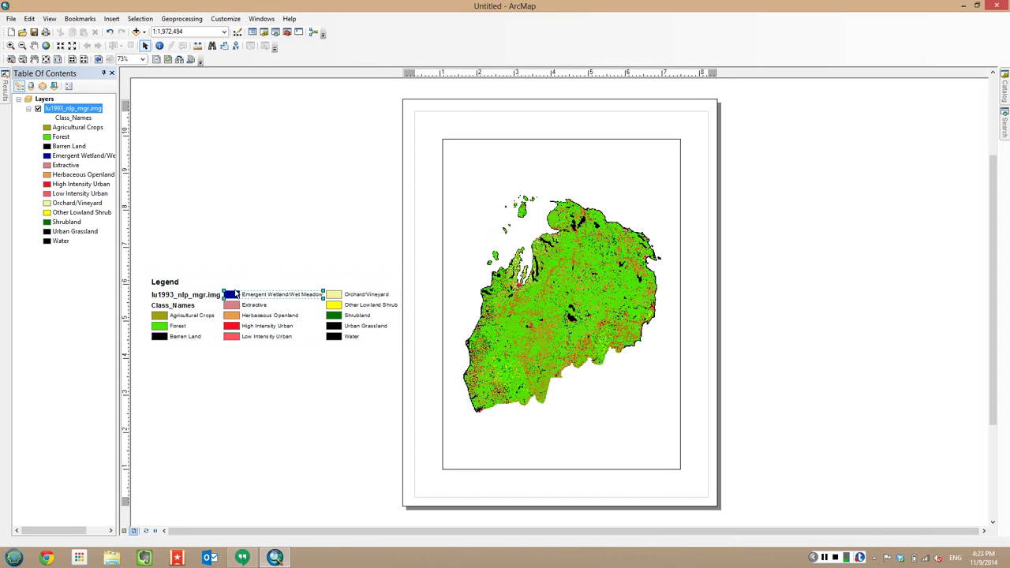
left_click_drag(236, 294, 226, 172)
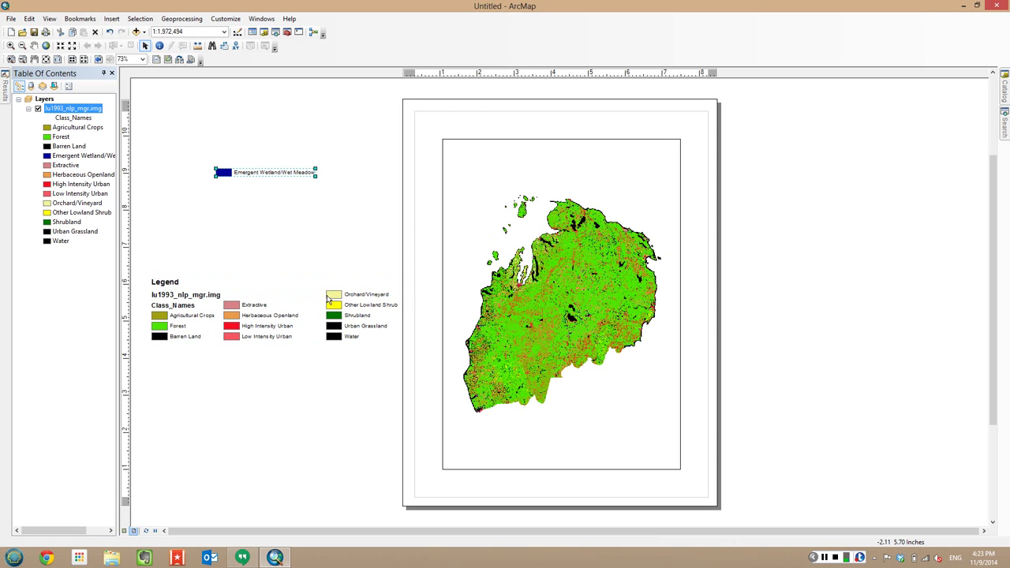
left_click_drag(328, 300, 227, 188)
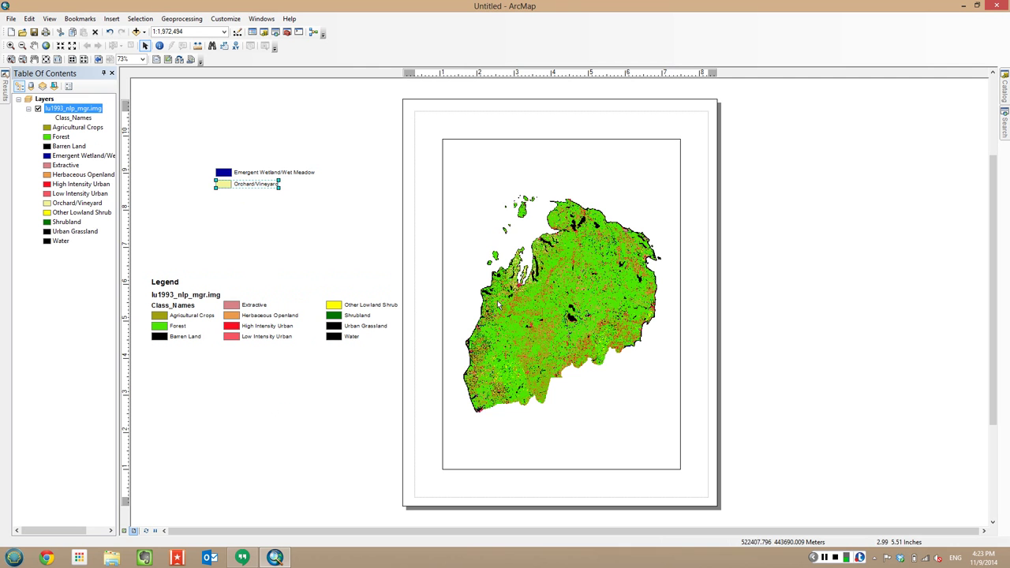
left_click(308, 212)
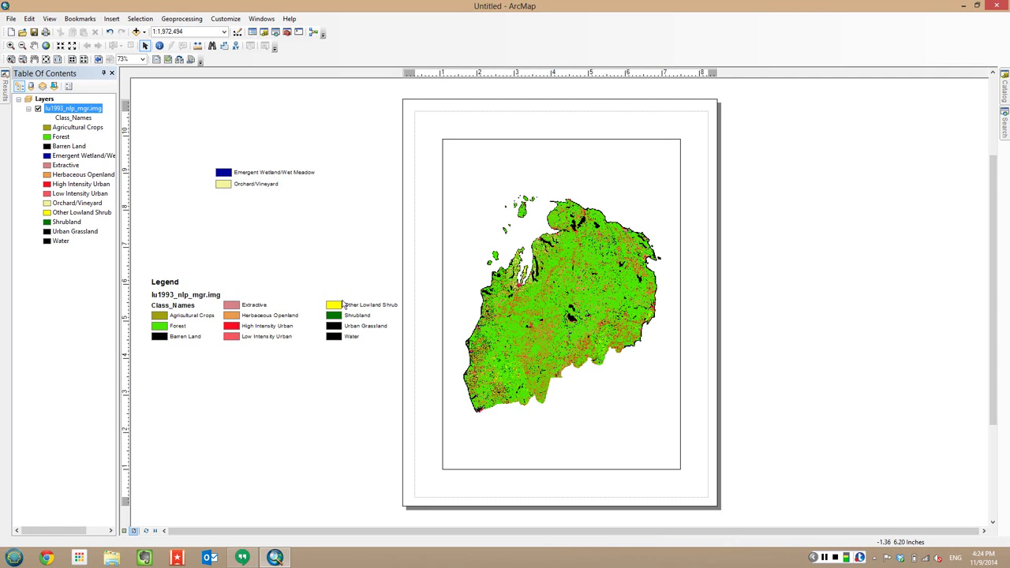
- Delete the Other Lowland Shrub item and the layer-name line under the title
left_click_drag(338, 309, 227, 199)
key("Delete")
left_click(207, 294)
key("Delete")
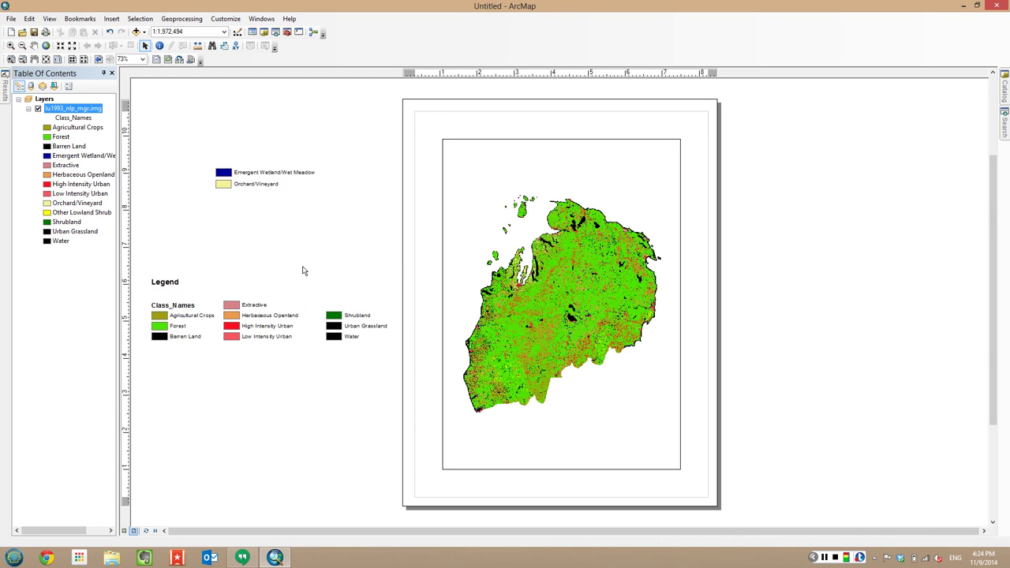
left_click(174, 306)
- Change the Class_Names heading text to 'Land Cover Categories'
double_click(174, 306)
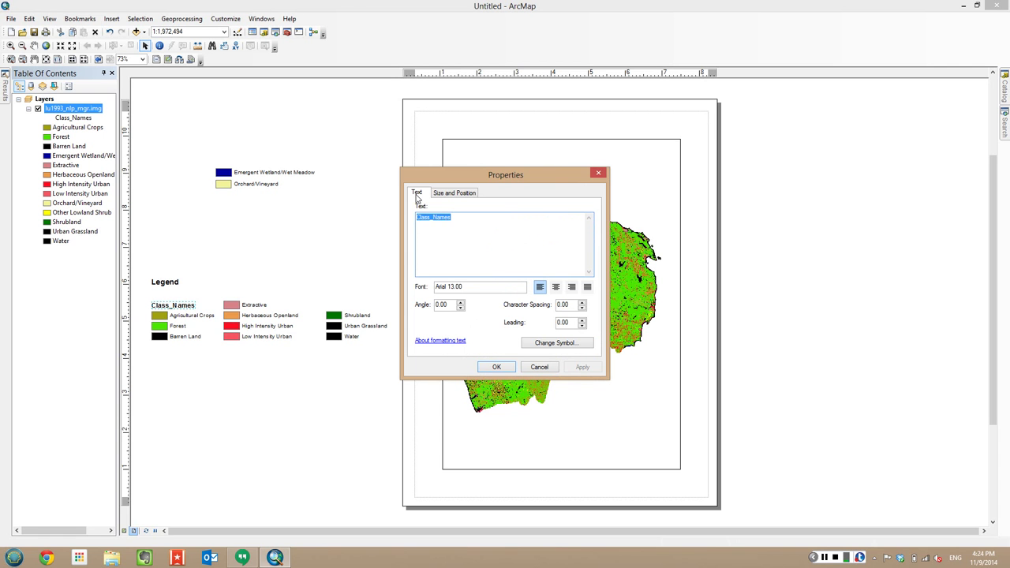
type("Land Cov")
type("er Categories")
left_click(496, 369)
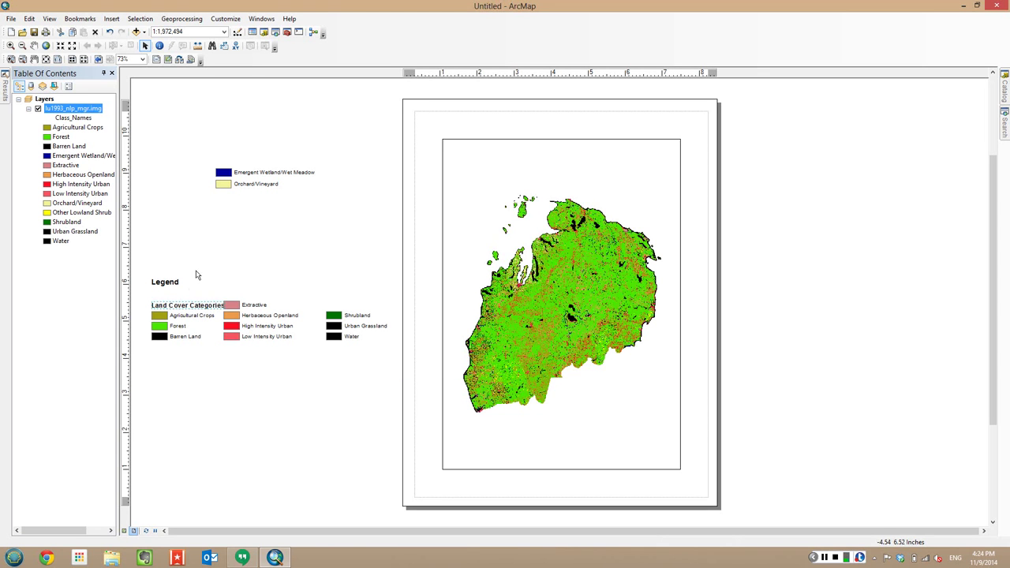
- Remove the Legend title, raise Land Cover Categories, and stack Extractive and Herbaceous Openland under Orchard/Vineyard
left_click_drag(199, 307, 206, 297)
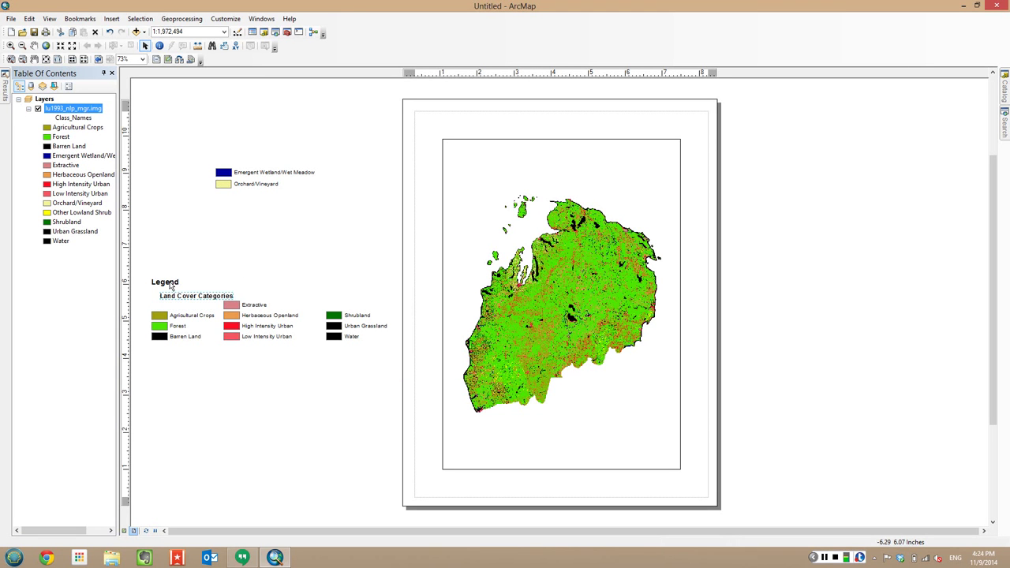
key("Delete")
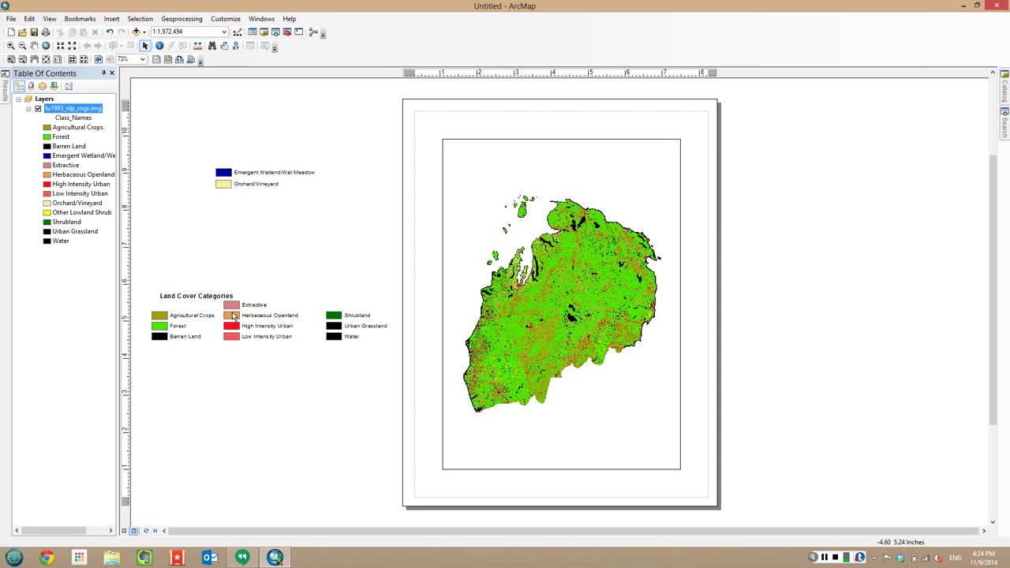
left_click(233, 307)
left_click_drag(234, 307, 226, 202)
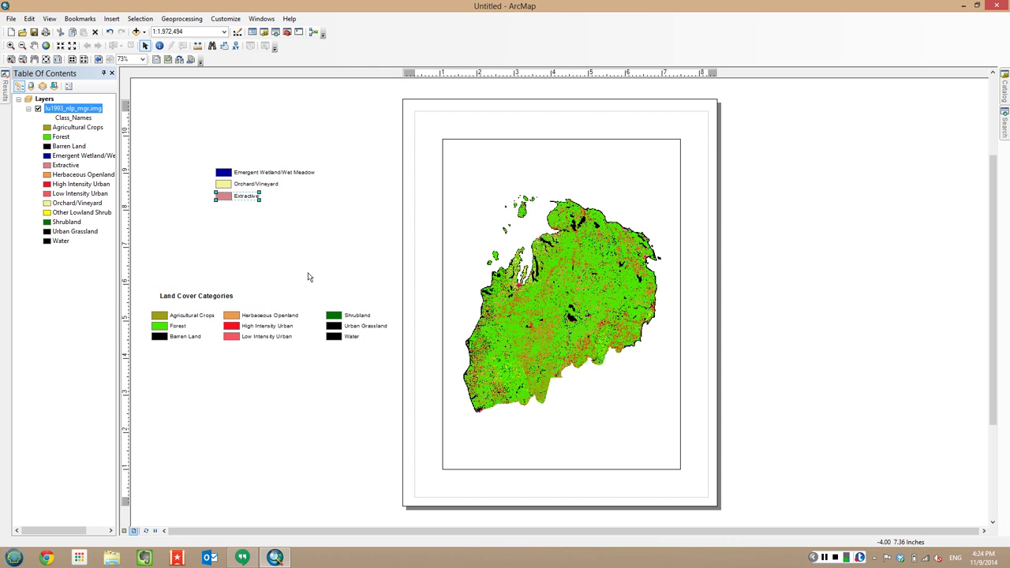
left_click(239, 316)
left_click_drag(239, 316, 227, 214)
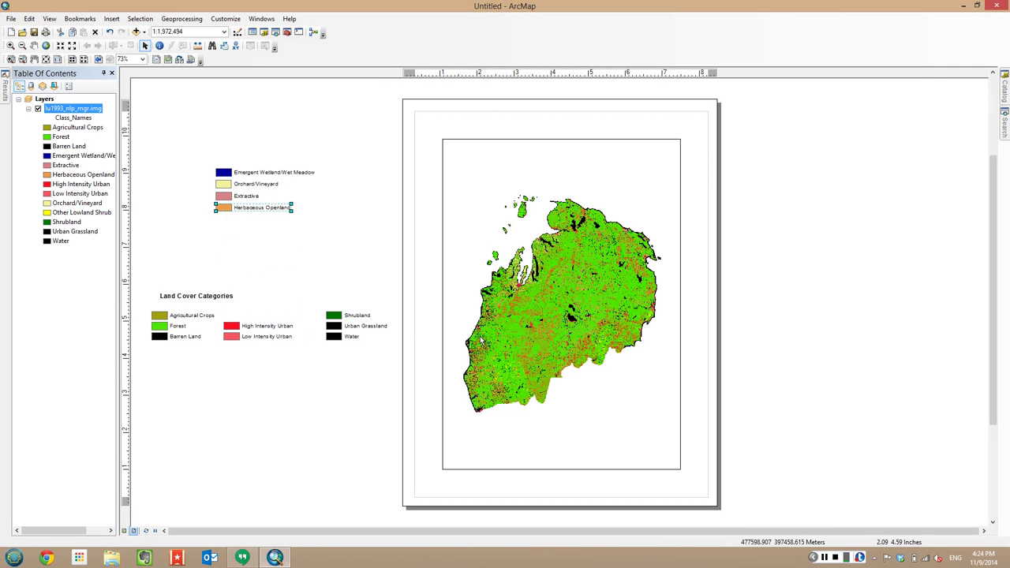